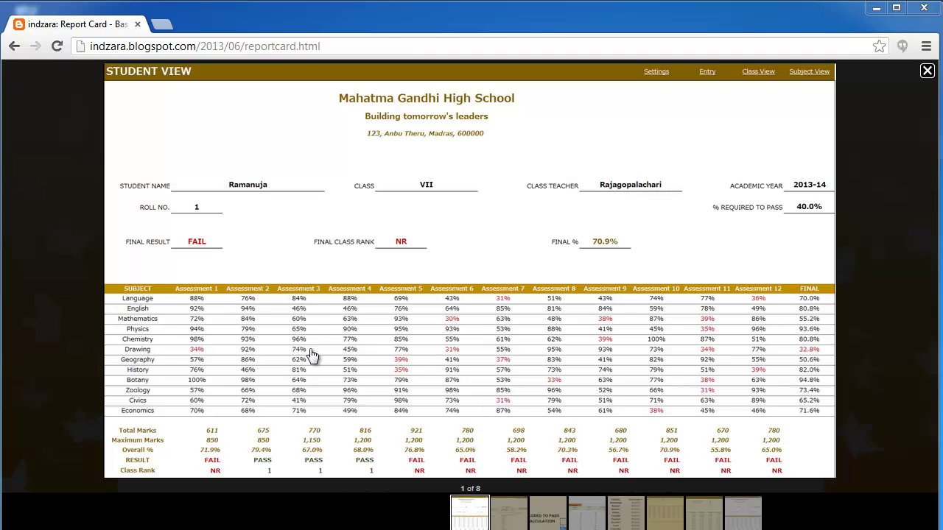
Close the enlarged Student View screenshot to get back to the Report Card blog post.
{"action": "left_click", "coordinate": [928, 71]}
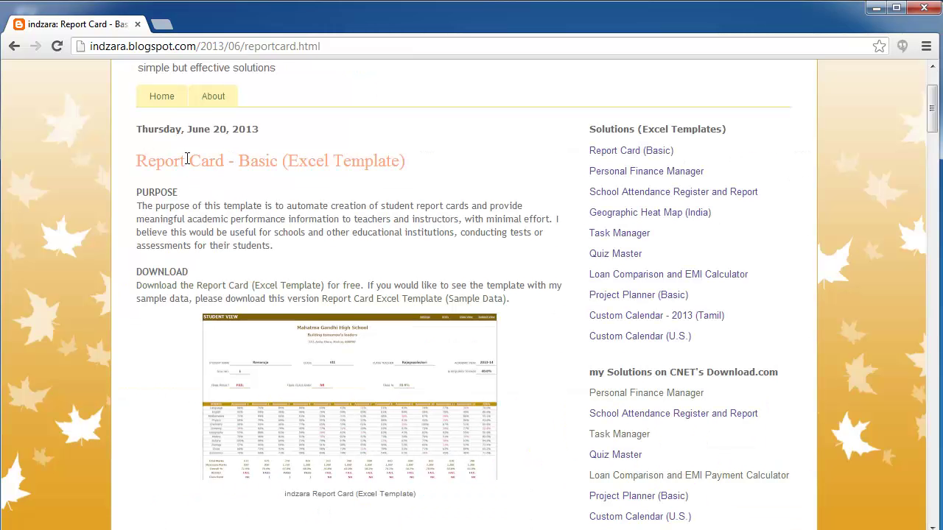
Scroll the Report Card post up and down to find the Sample Data download link.
{"action": "scroll", "coordinate": [183, 147], "scroll_direction": "up", "scroll_amount": 2}
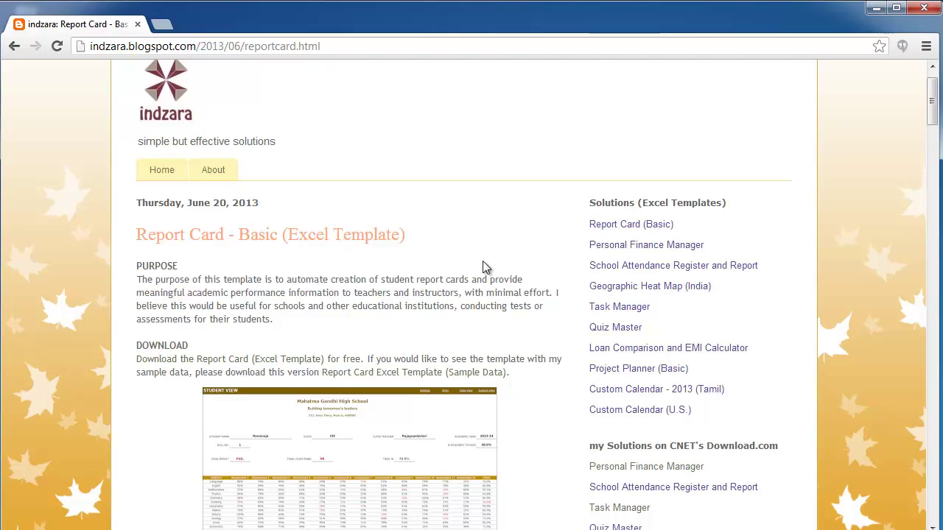
{"action": "scroll", "coordinate": [483, 265], "scroll_direction": "down", "scroll_amount": 2}
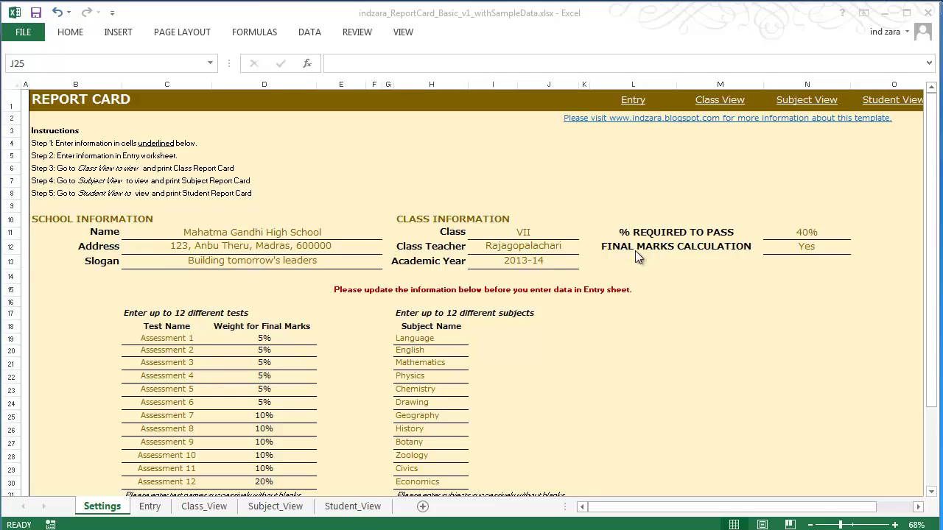
{"action": "left_click", "coordinate": [792, 249]}
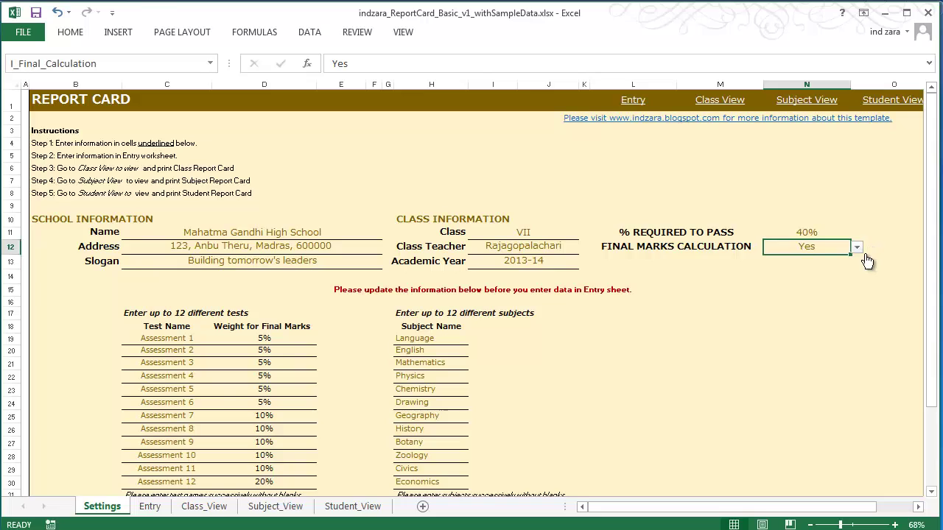
{"action": "left_click", "coordinate": [859, 251]}
{"action": "left_click", "coordinate": [859, 251]}
{"action": "left_click", "coordinate": [857, 249]}
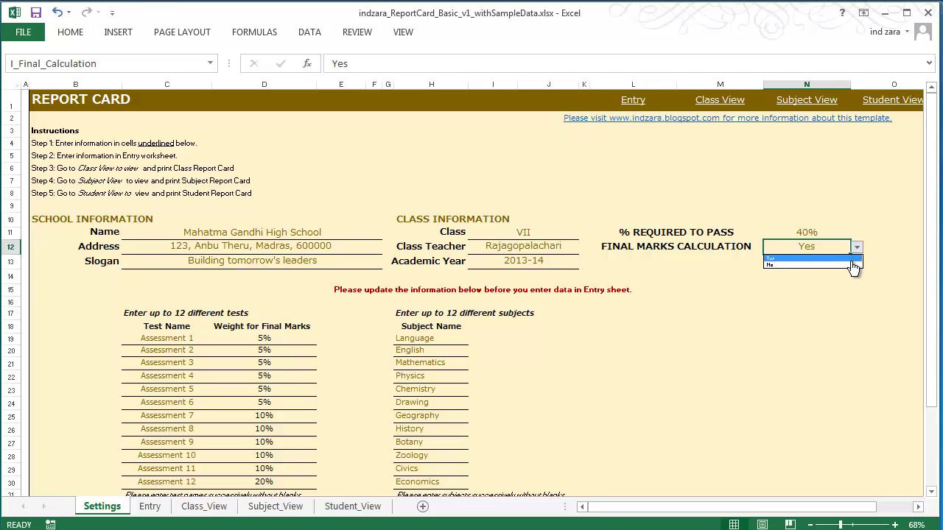
{"action": "key", "text": "Escape"}
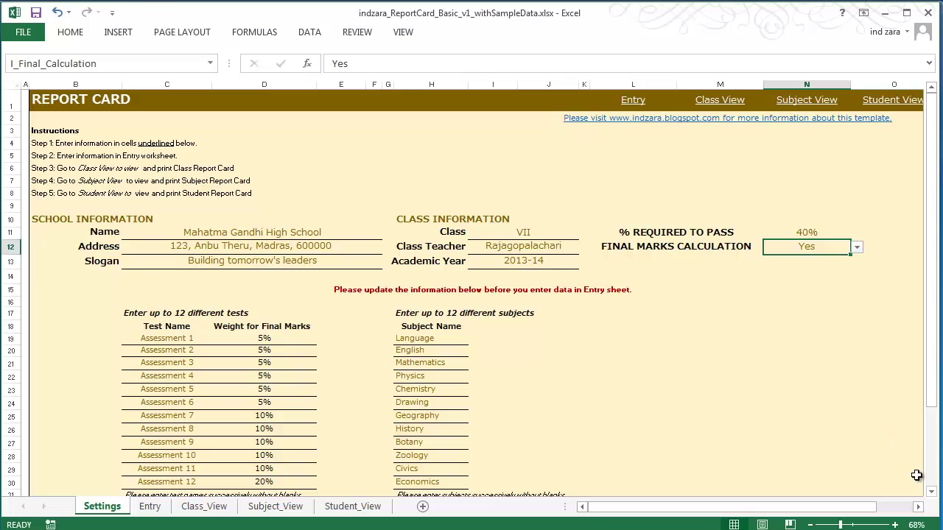
{"action": "left_click", "coordinate": [931, 493]}
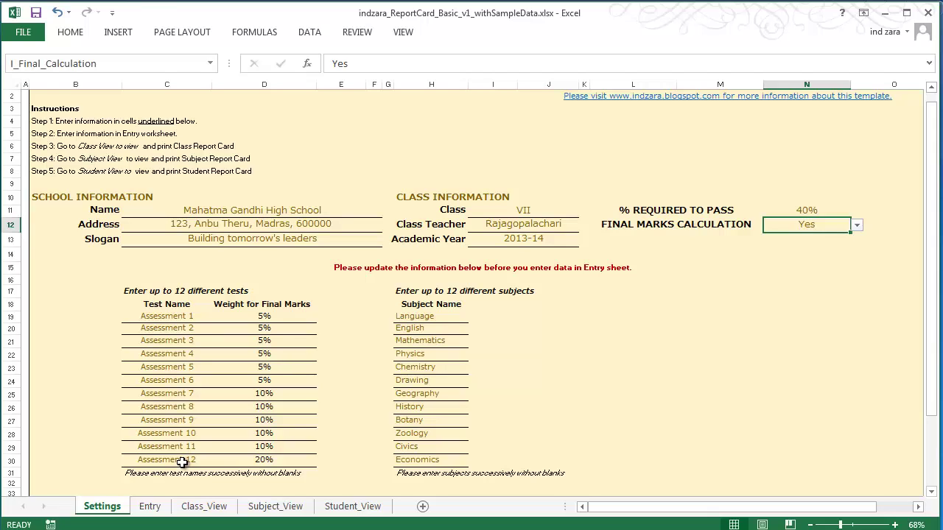
{"action": "left_click", "coordinate": [280, 460]}
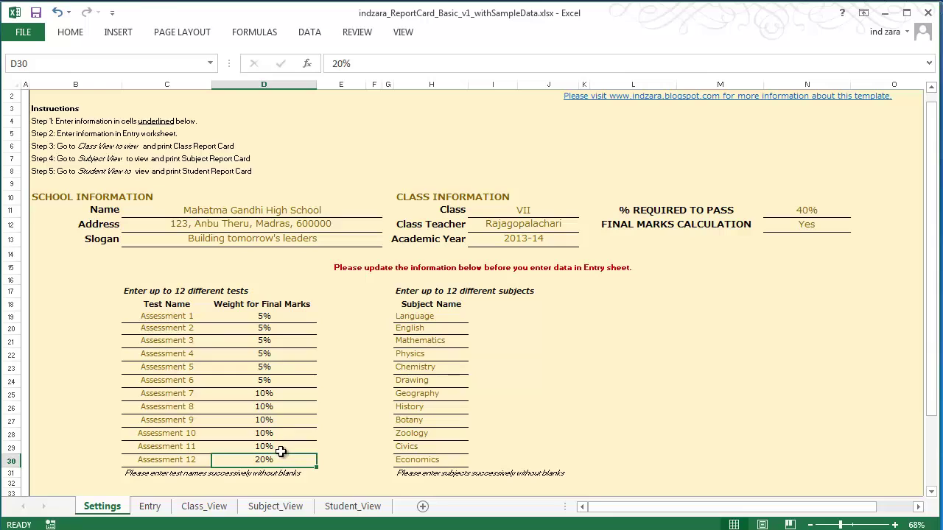
{"action": "left_click_drag", "start_coordinate": [280, 447], "coordinate": [295, 318]}
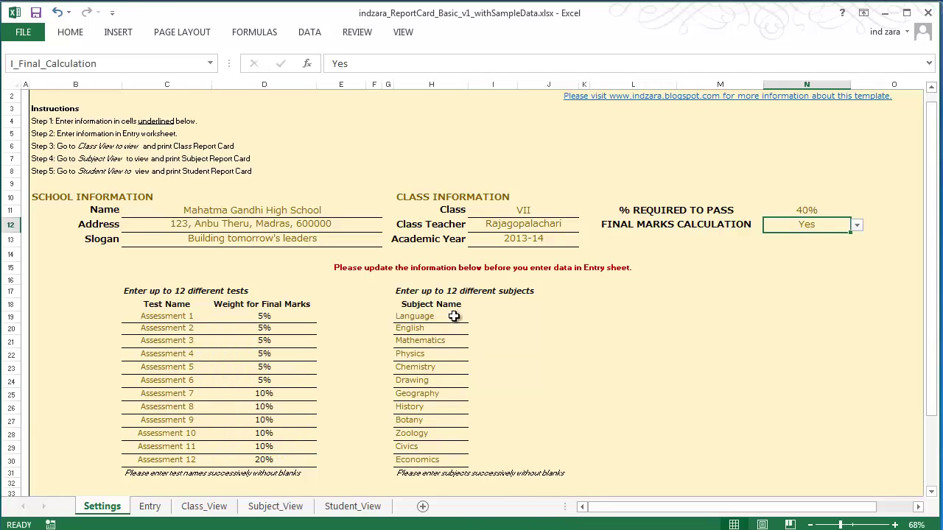
Select the subject names in H19:H30, from Language down to Economics.
{"action": "left_click_drag", "start_coordinate": [439, 316], "coordinate": [448, 457]}
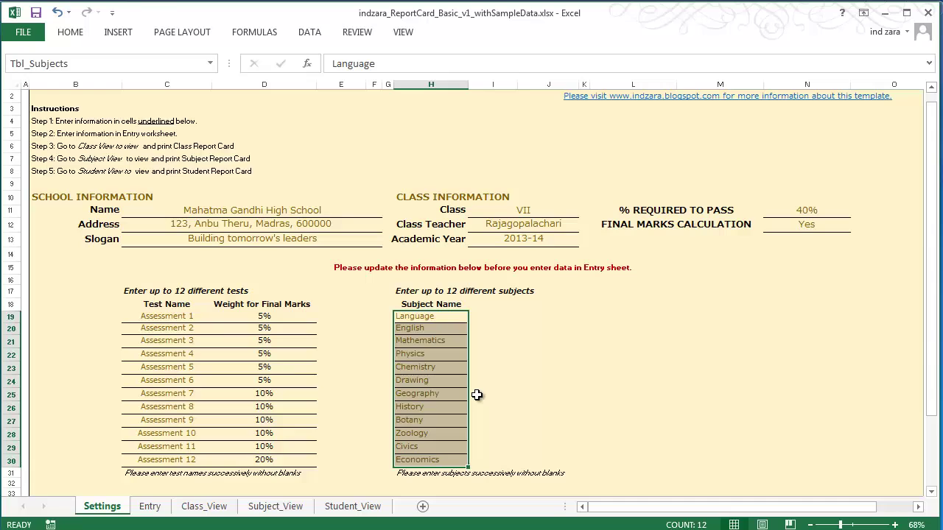
{"action": "scroll", "coordinate": [478, 396], "scroll_direction": "up", "scroll_amount": 1}
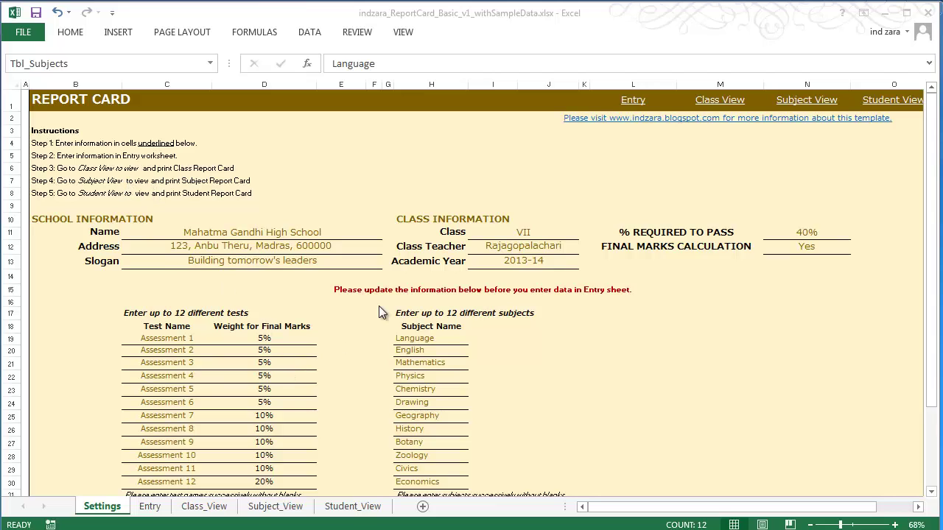
Jump to the Entry sheet through the hyperlink in the Settings header.
{"action": "left_click", "coordinate": [633, 100]}
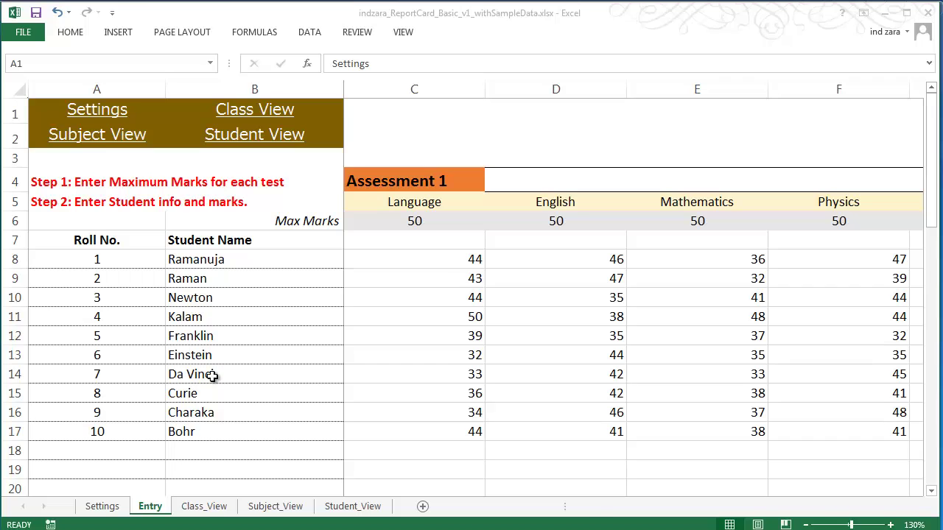
Browse the Entry sheet's subject columns through Civics and Assessment 2, then go to Class View.
{"action": "scroll", "coordinate": [211, 376], "scroll_direction": "down", "scroll_amount": 7}
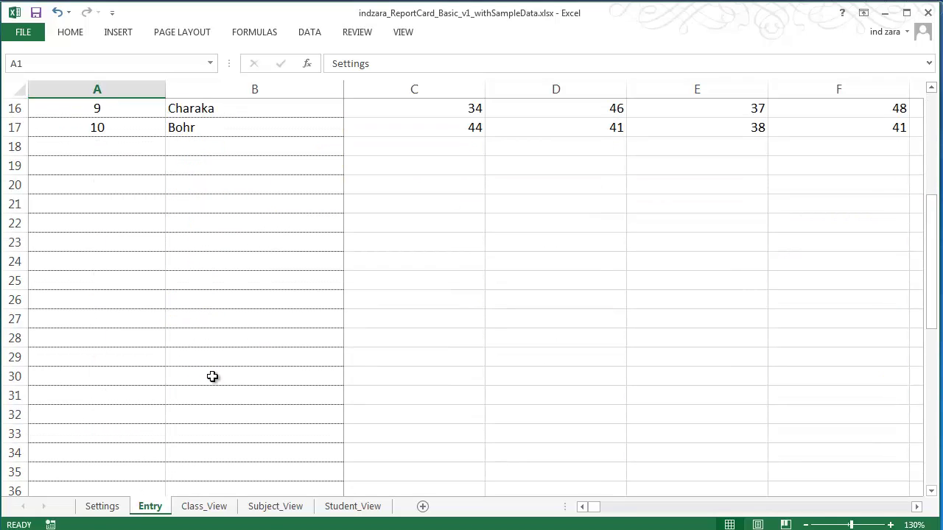
{"action": "scroll", "coordinate": [212, 376], "scroll_direction": "up", "scroll_amount": 7}
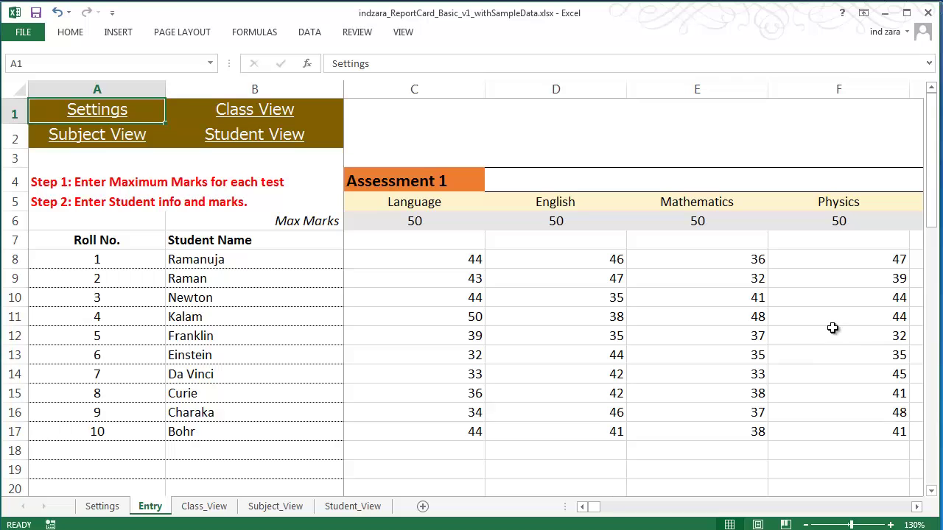
{"action": "left_click", "coordinate": [916, 506]}
{"action": "left_click", "coordinate": [916, 507]}
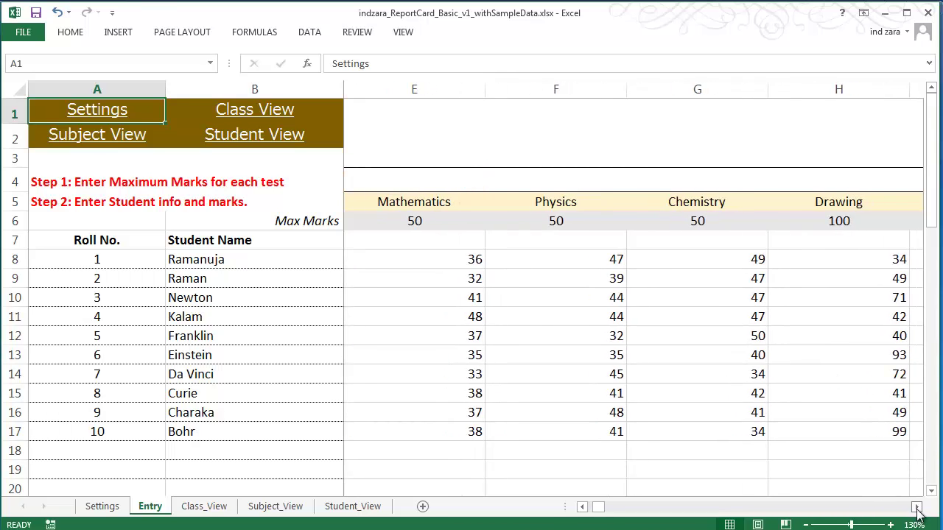
{"action": "left_click", "coordinate": [917, 507]}
{"action": "left_click", "coordinate": [916, 507]}
{"action": "left_click", "coordinate": [916, 506]}
{"action": "left_click", "coordinate": [916, 507]}
{"action": "left_click", "coordinate": [916, 507]}
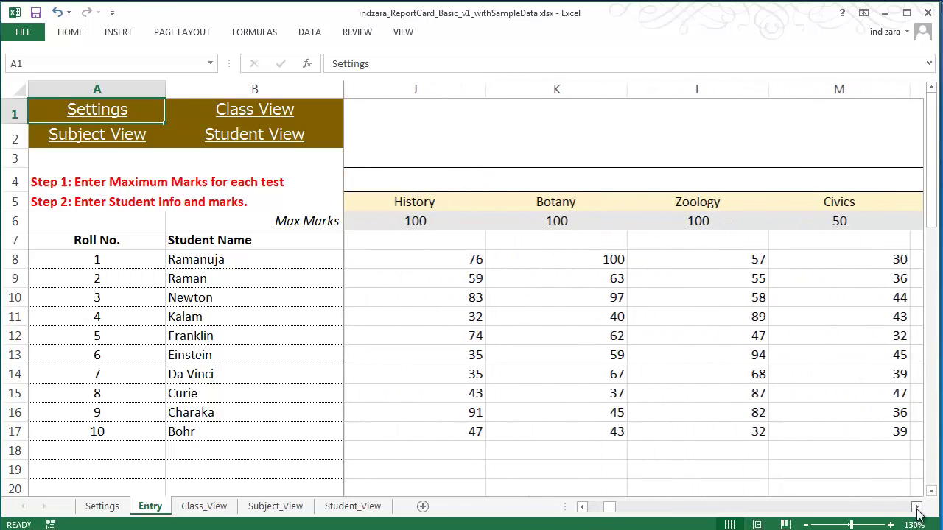
{"action": "left_click", "coordinate": [916, 507]}
{"action": "left_click", "coordinate": [916, 507]}
{"action": "left_click", "coordinate": [916, 507]}
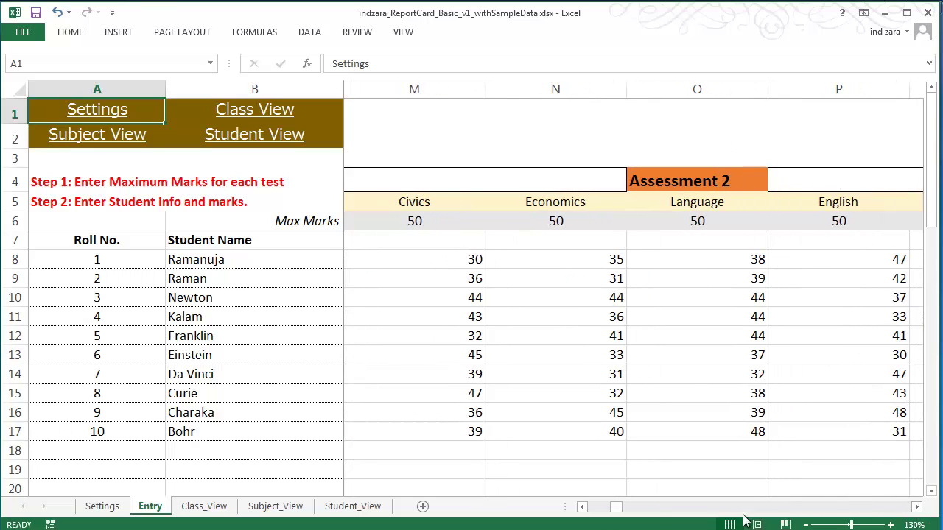
{"action": "left_click_drag", "start_coordinate": [616, 507], "coordinate": [593, 507]}
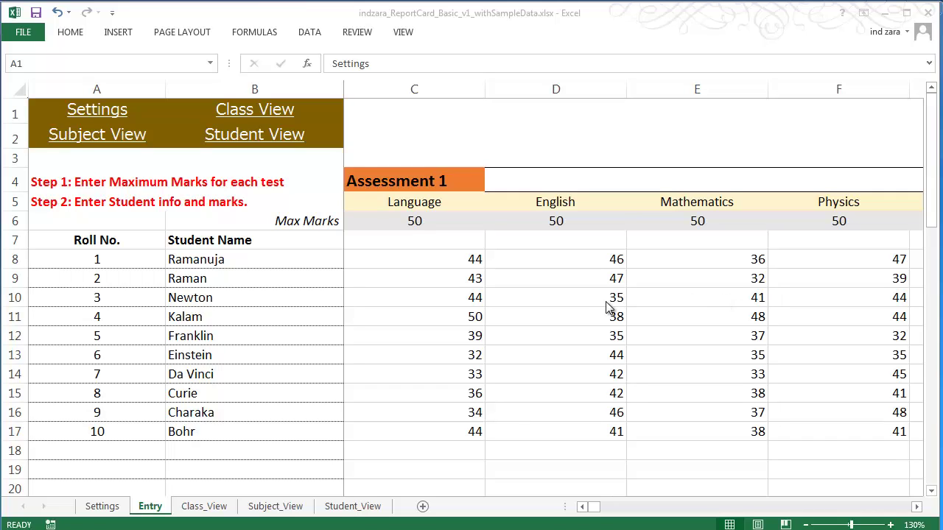
{"action": "left_click", "coordinate": [254, 118]}
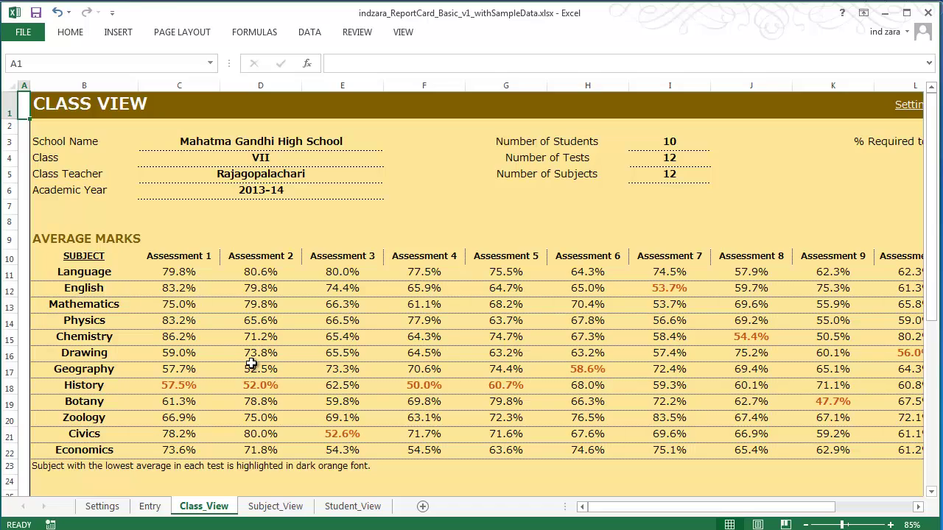
{"action": "scroll", "coordinate": [251, 363], "scroll_direction": "down", "scroll_amount": 1}
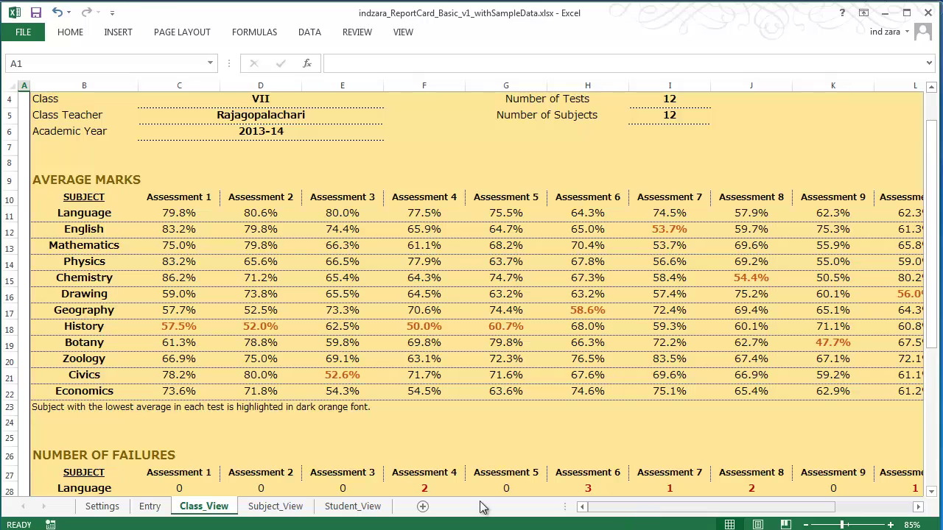
Switch between the Settings and Class View sheets, scrolling across the Class View report.
{"action": "left_click", "coordinate": [102, 507]}
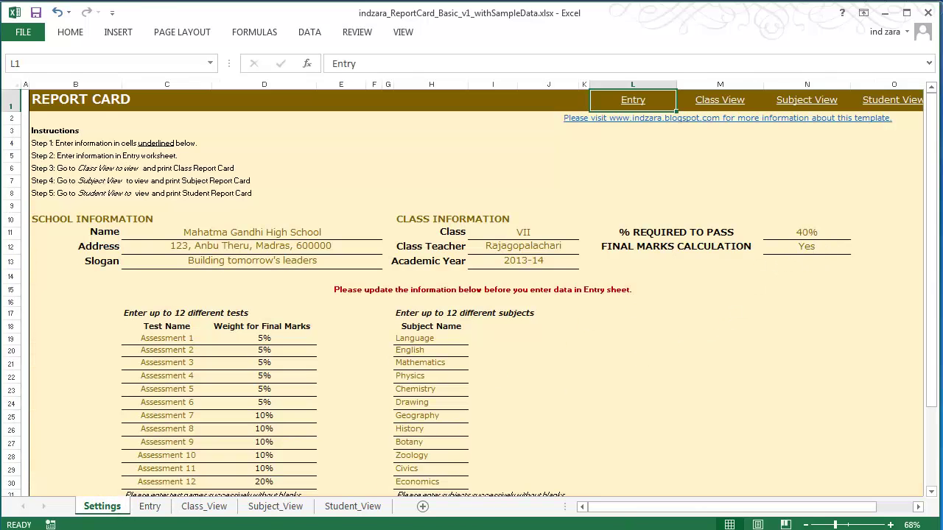
{"action": "left_click", "coordinate": [218, 509]}
{"action": "left_click_drag", "start_coordinate": [602, 514], "coordinate": [738, 511]}
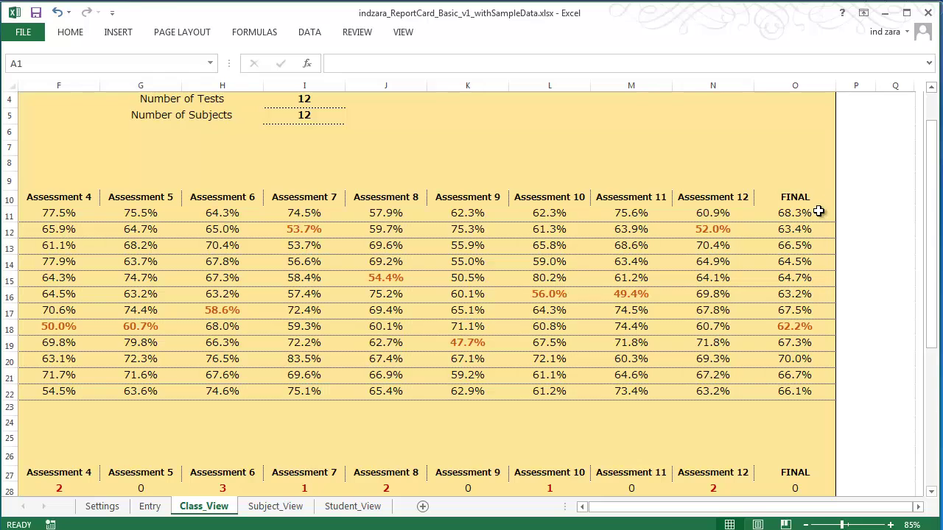
{"action": "scroll", "coordinate": [818, 212], "scroll_direction": "up", "scroll_amount": 1}
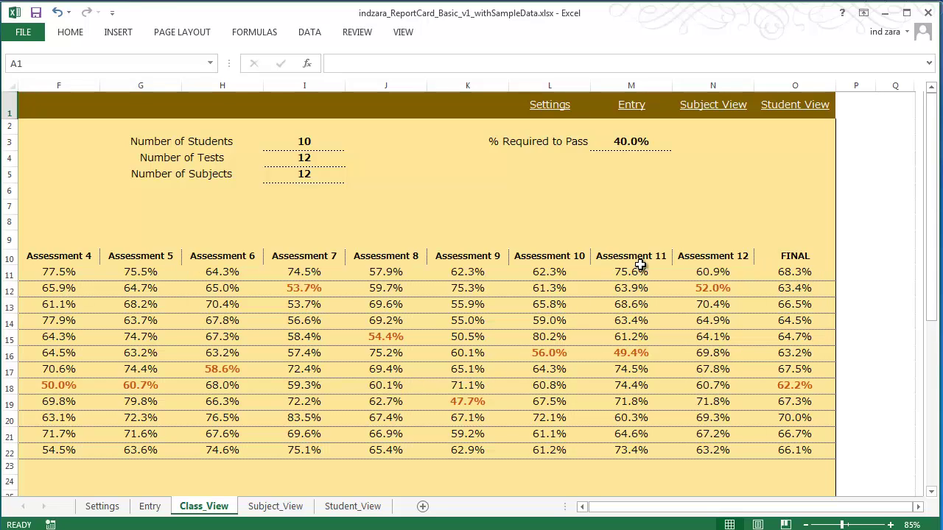
{"action": "left_click", "coordinate": [103, 507]}
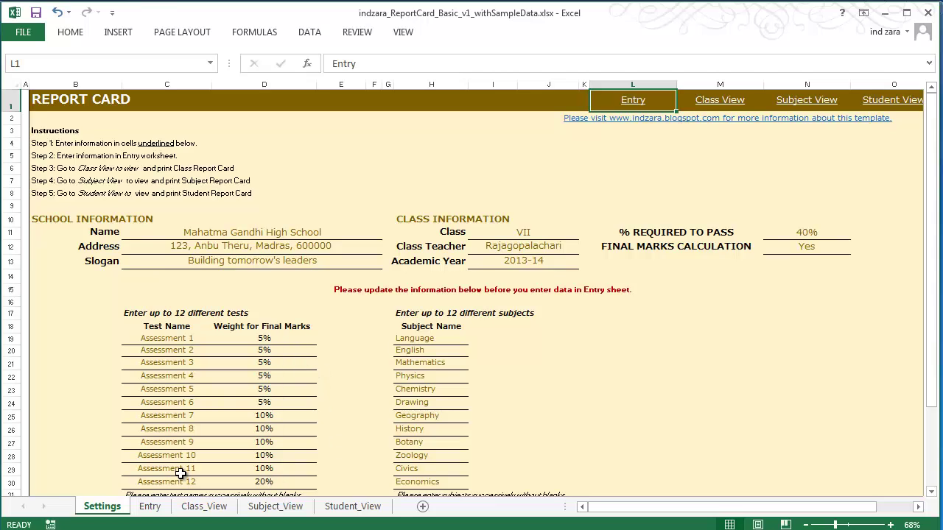
{"action": "left_click", "coordinate": [207, 508]}
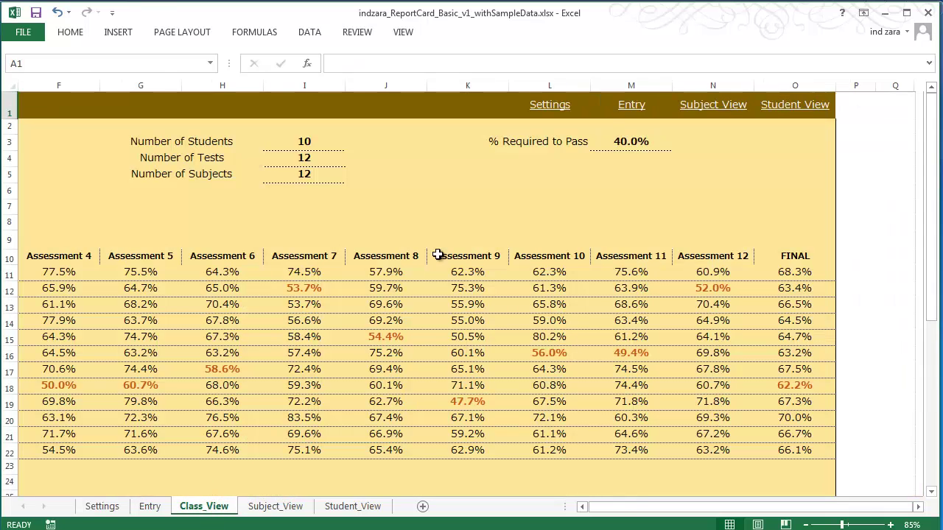
Select Language's FINAL average of 68.3%, then scroll back to the subject names.
{"action": "left_click", "coordinate": [796, 271]}
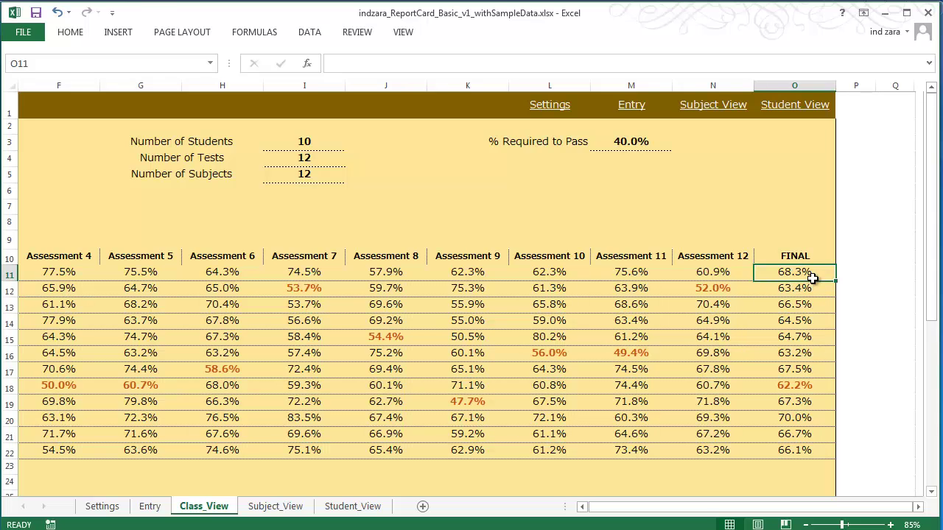
{"action": "left_click", "coordinate": [582, 506]}
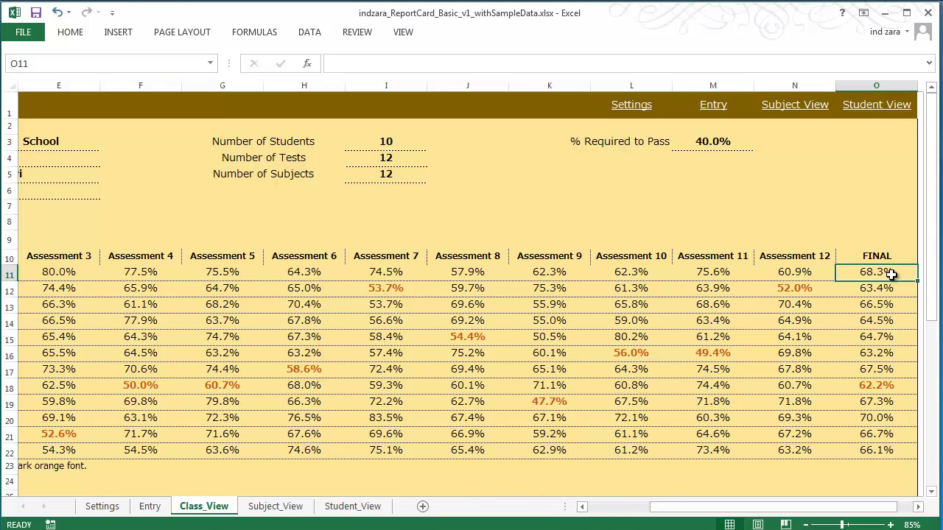
{"action": "left_click", "coordinate": [612, 513]}
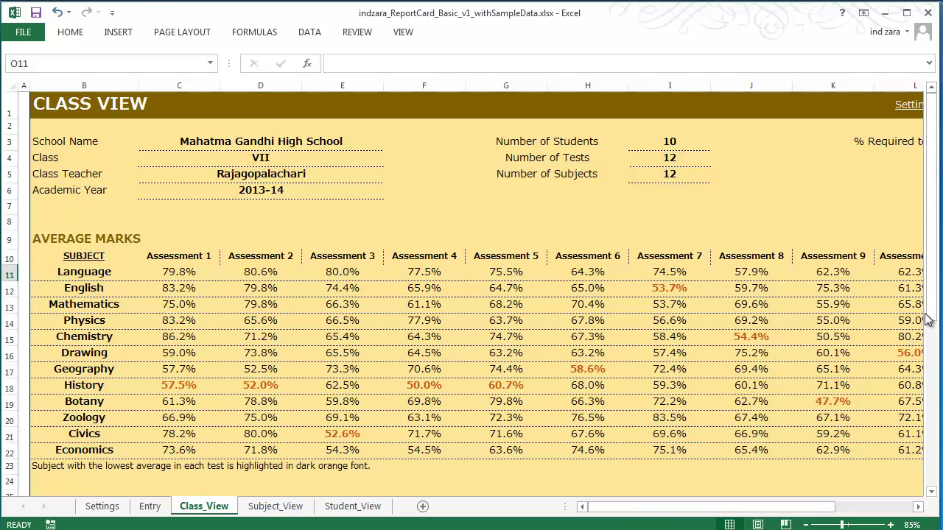
Scroll down to Number of Failures and select Geography's Assessment 1 count of 4.
{"action": "left_click_drag", "start_coordinate": [926, 320], "coordinate": [934, 436]}
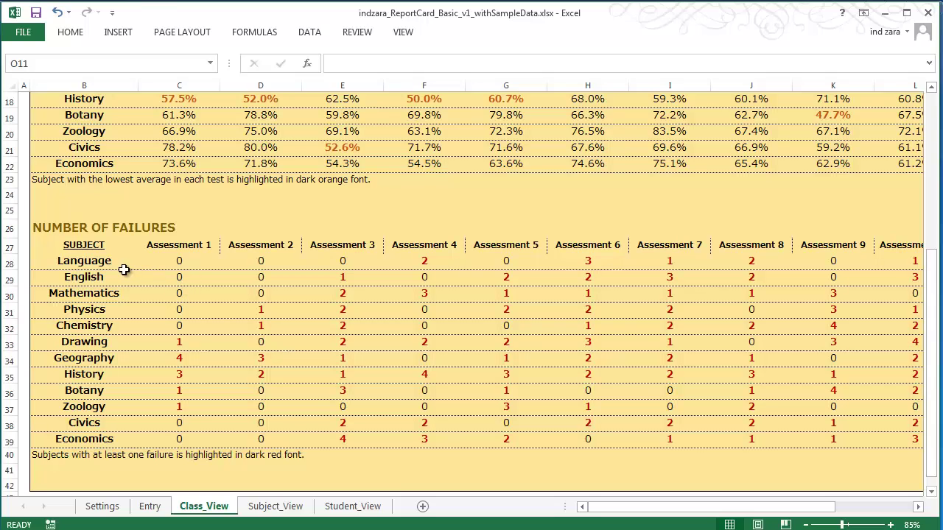
{"action": "left_click", "coordinate": [180, 361]}
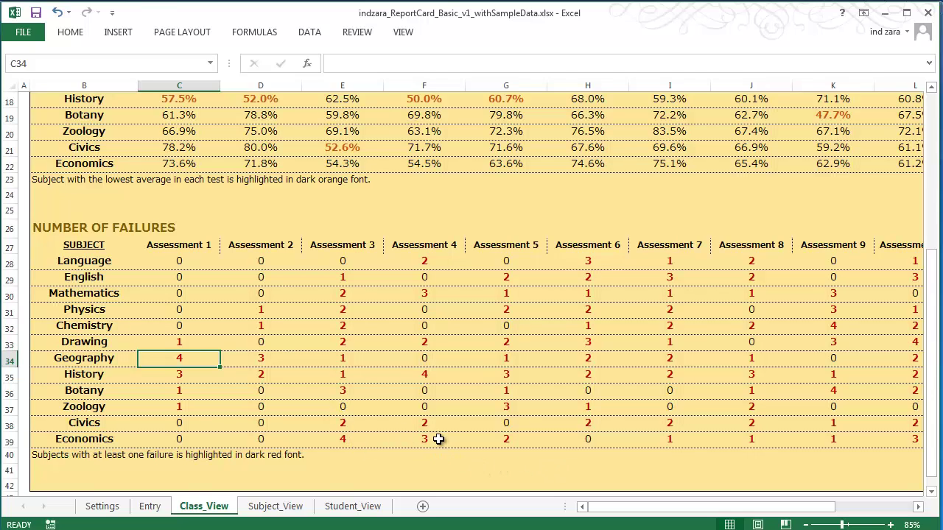
Scroll Class View right to the FINAL column and follow the Subject View header link.
{"action": "scroll", "coordinate": [438, 439], "scroll_direction": "up", "scroll_amount": 6}
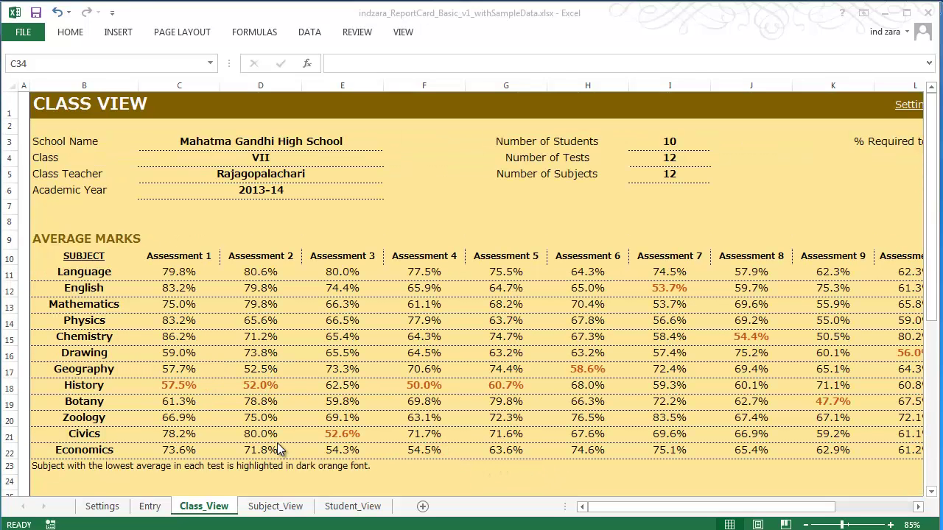
{"action": "left_click_drag", "start_coordinate": [635, 507], "coordinate": [893, 513]}
{"action": "left_click", "coordinate": [915, 510]}
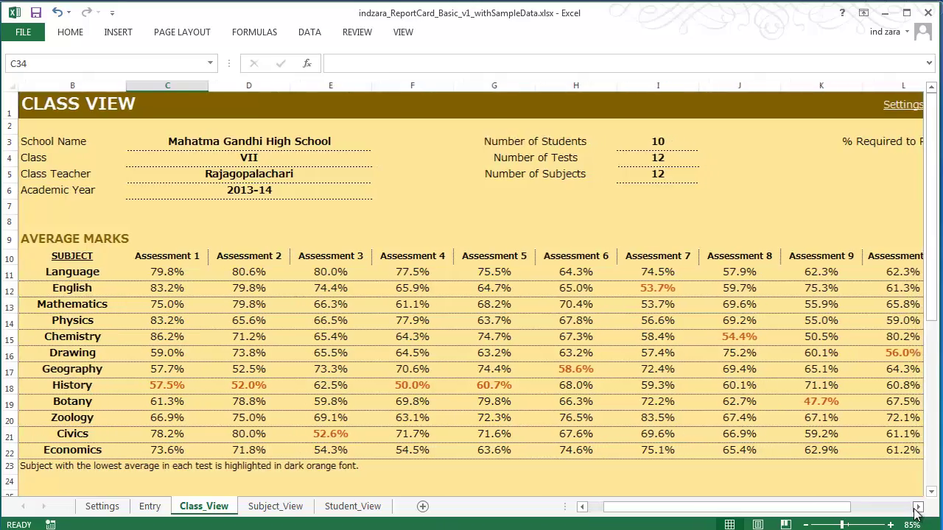
{"action": "left_click", "coordinate": [914, 510]}
{"action": "left_click", "coordinate": [917, 508]}
{"action": "left_click", "coordinate": [917, 508]}
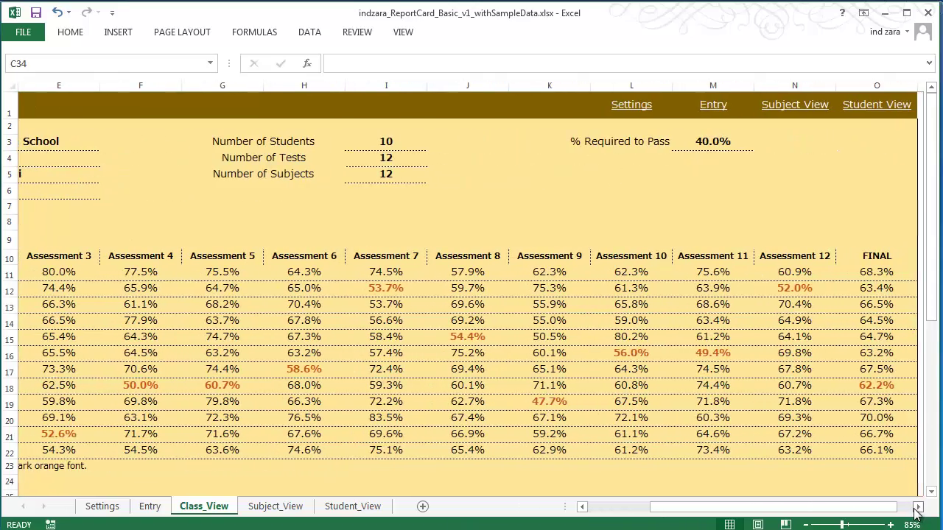
{"action": "left_click", "coordinate": [825, 112]}
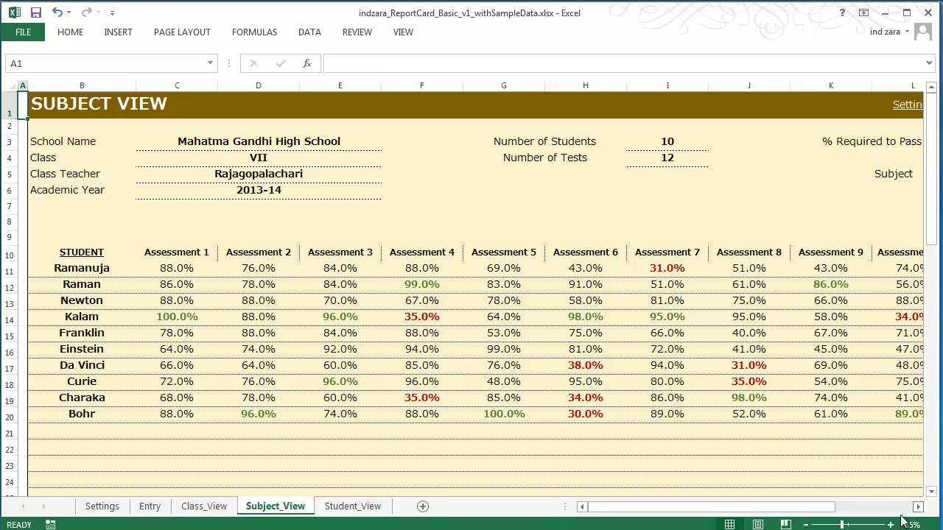
Zoom out slightly and switch the Subject dropdown from English to Mathematics.
{"action": "left_click", "coordinate": [807, 525]}
{"action": "left_click", "coordinate": [895, 170]}
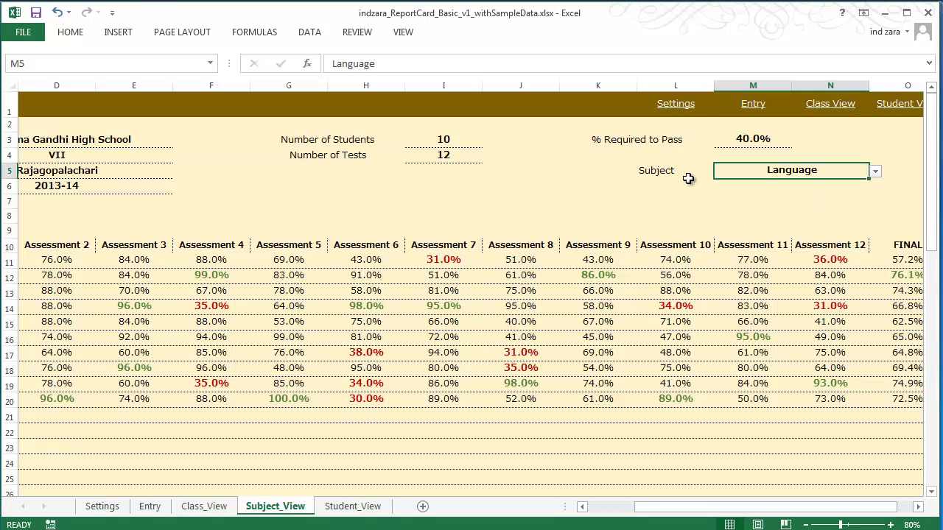
{"action": "left_click", "coordinate": [875, 172]}
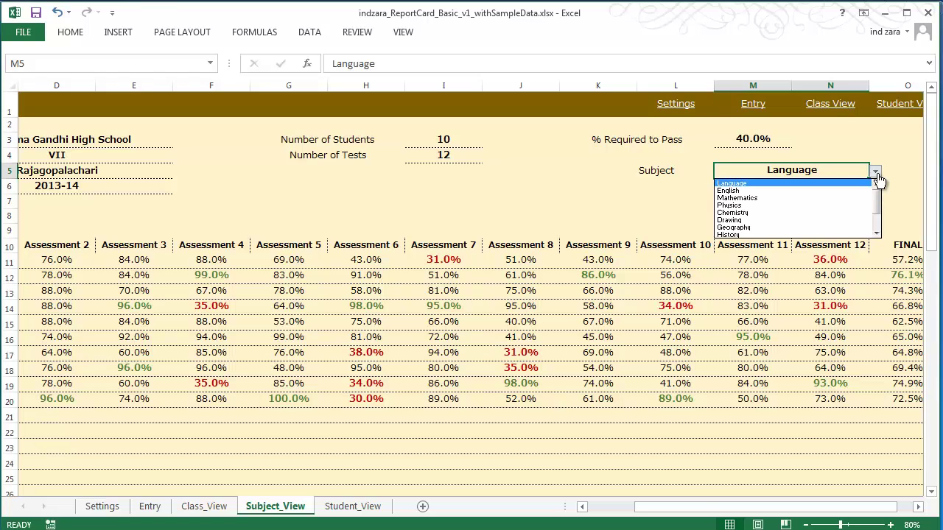
{"action": "left_click", "coordinate": [838, 193]}
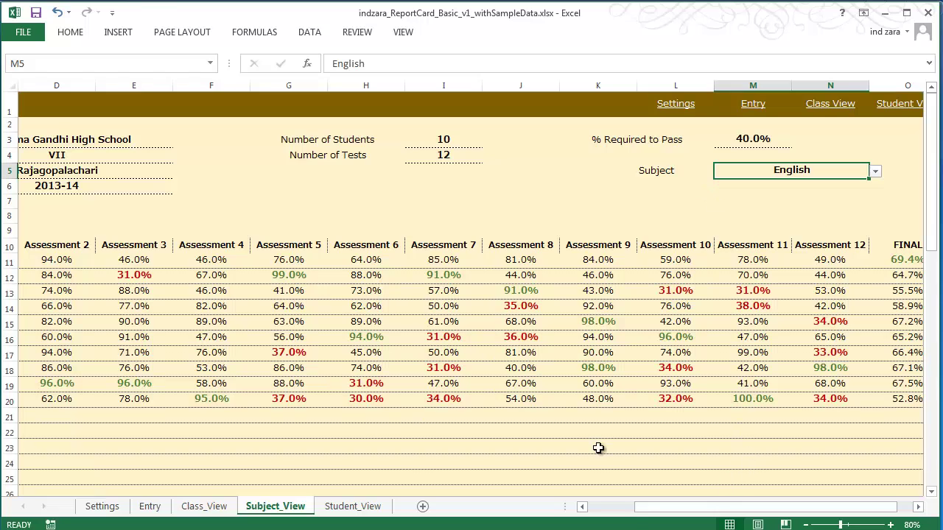
{"action": "left_click", "coordinate": [875, 172]}
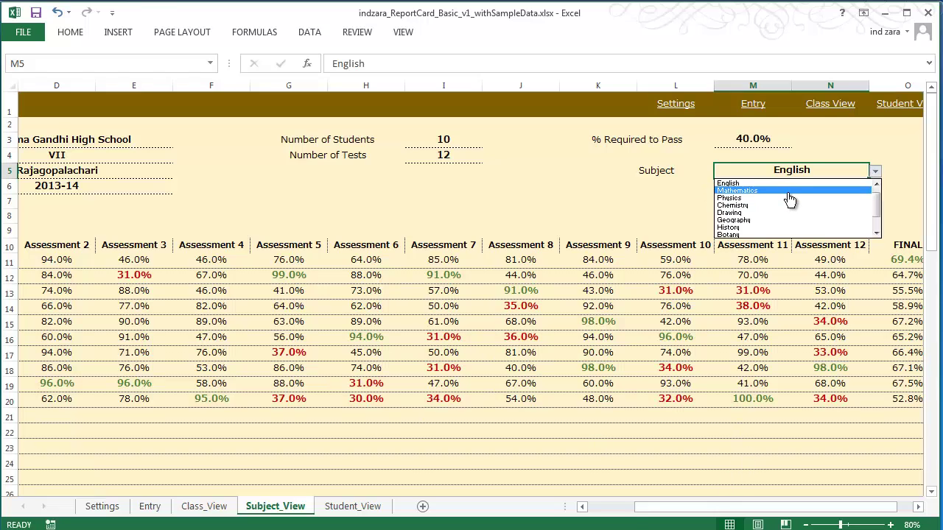
{"action": "left_click", "coordinate": [791, 191]}
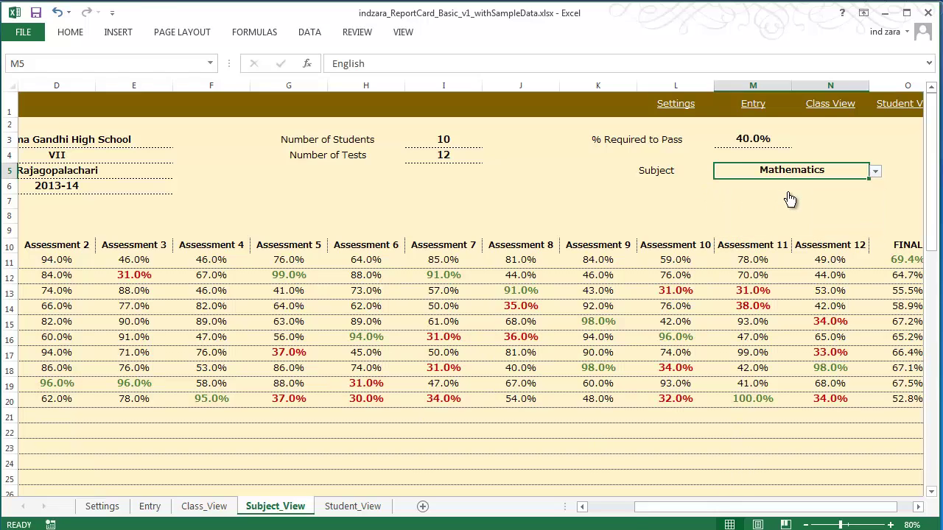
{"action": "left_click", "coordinate": [615, 513]}
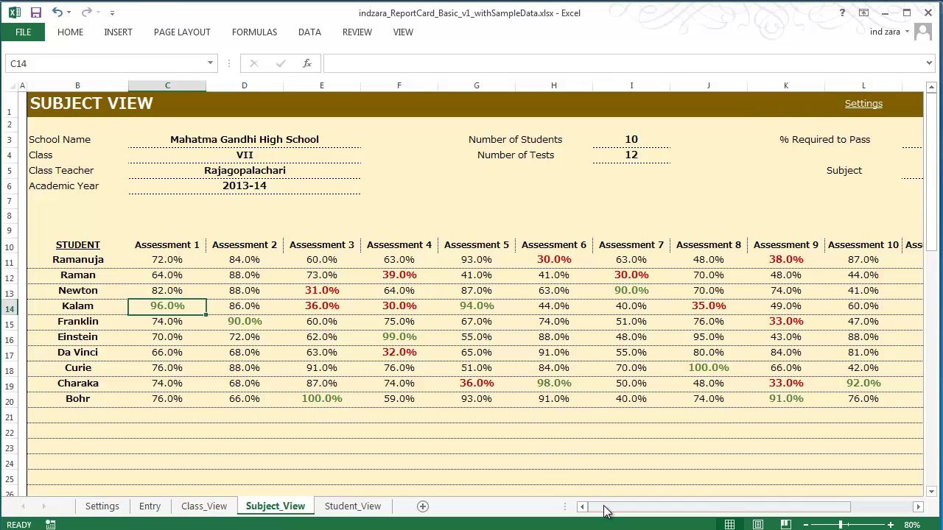
Scroll the Subject View right and follow its Student View header link.
{"action": "left_click_drag", "start_coordinate": [604, 510], "coordinate": [715, 511]}
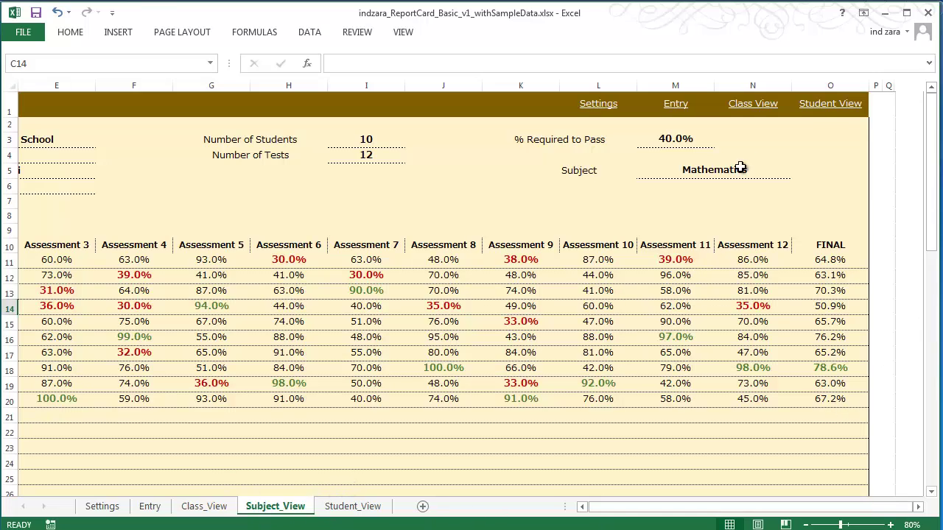
{"action": "left_click", "coordinate": [824, 109]}
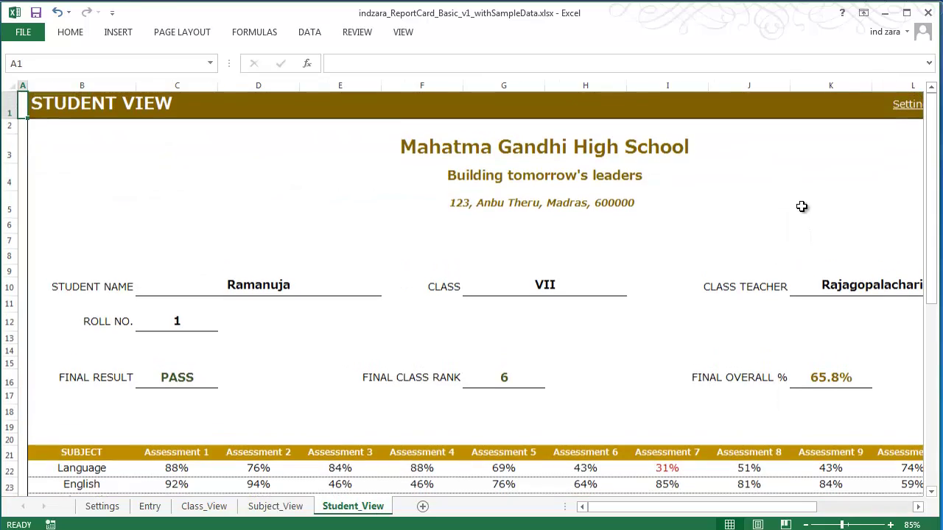
Zoom out to 70% and pick Franklin from the Student Name dropdown, trying Newton first.
{"action": "left_click", "coordinate": [808, 526]}
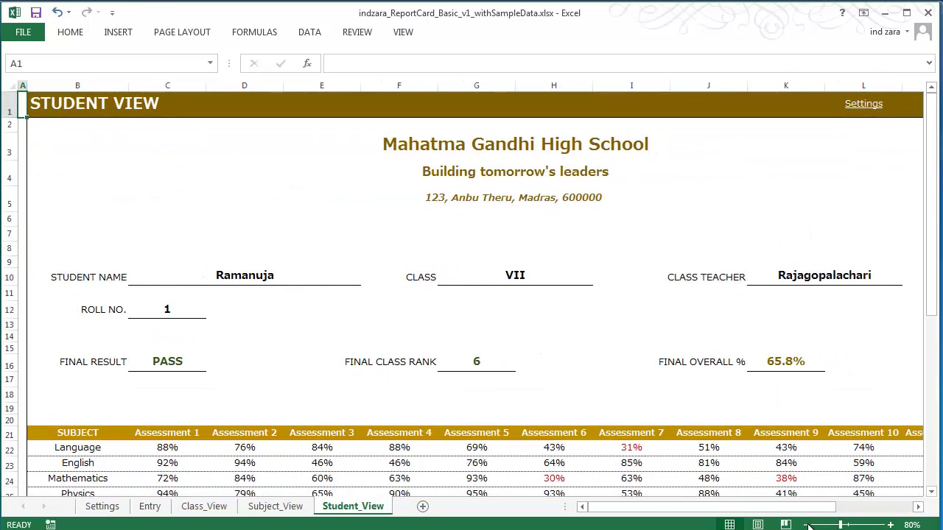
{"action": "left_click", "coordinate": [808, 526]}
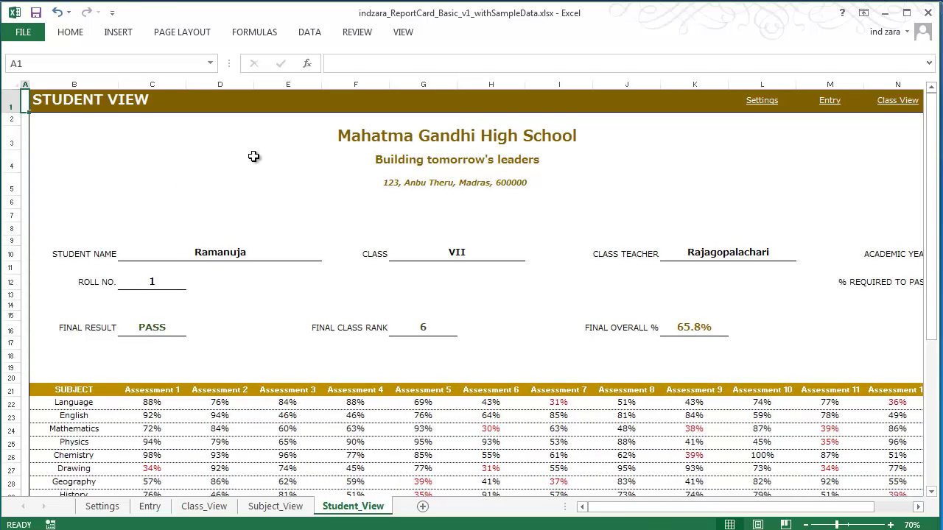
{"action": "left_click", "coordinate": [270, 257]}
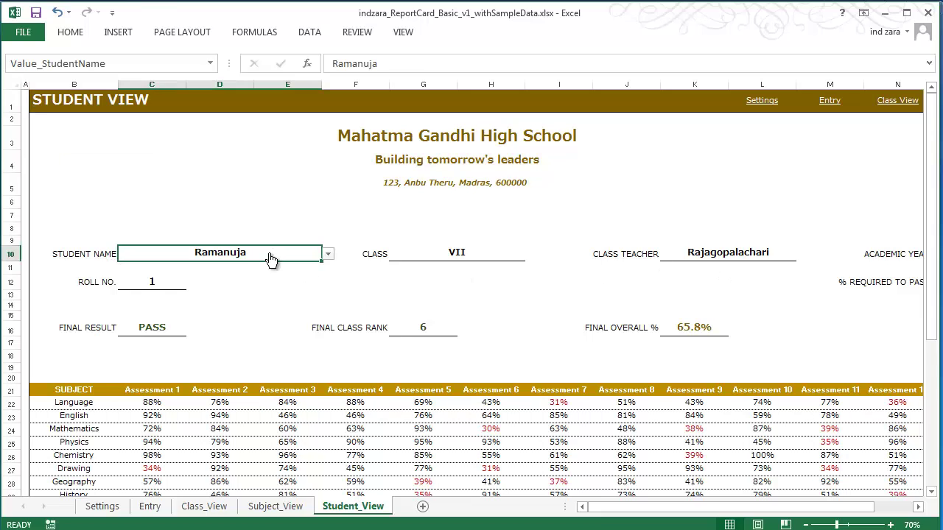
{"action": "left_click", "coordinate": [329, 259]}
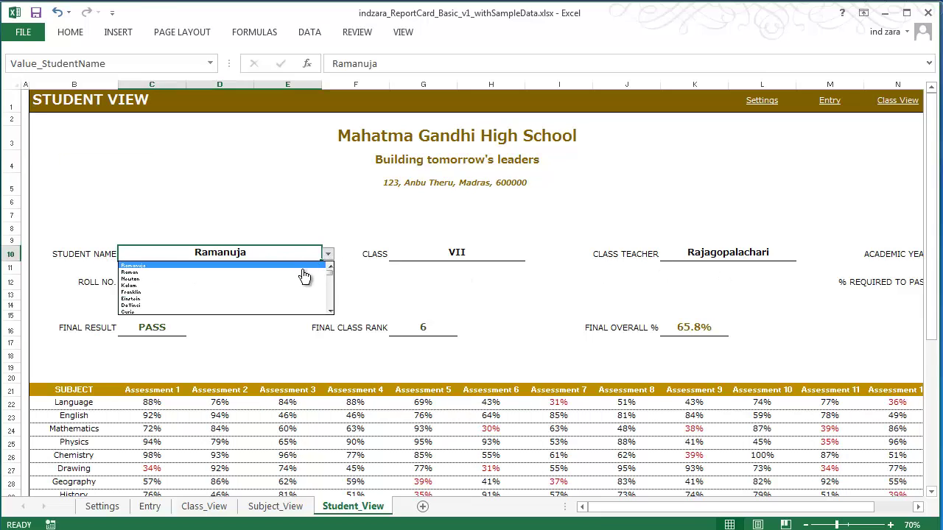
{"action": "left_click", "coordinate": [301, 280]}
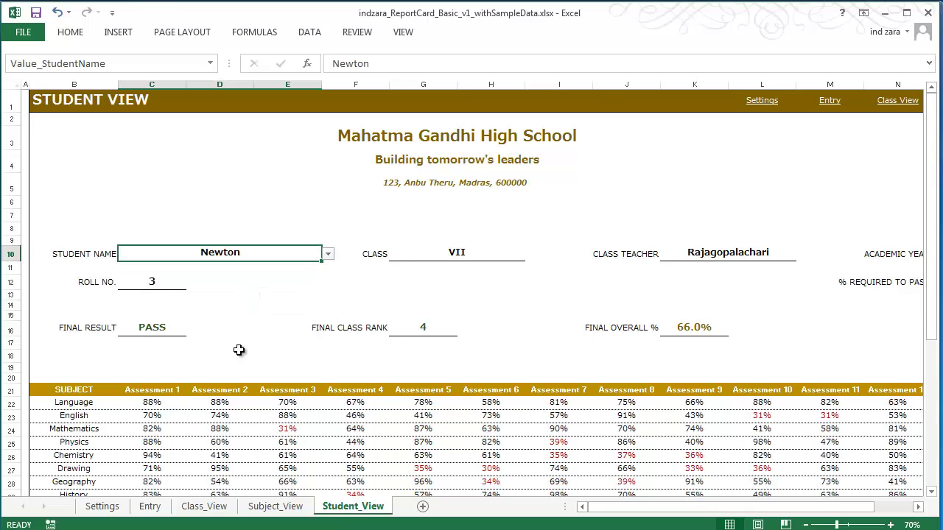
{"action": "left_click", "coordinate": [328, 255]}
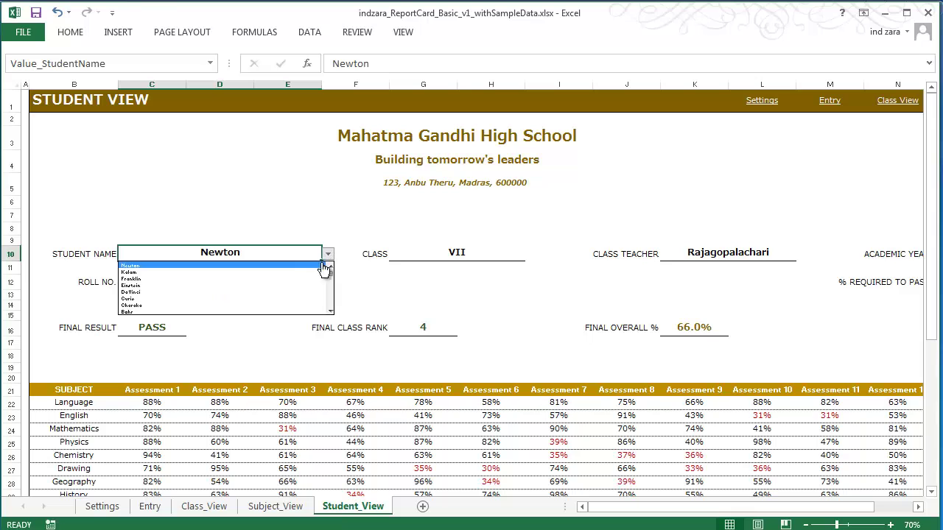
{"action": "left_click", "coordinate": [300, 280]}
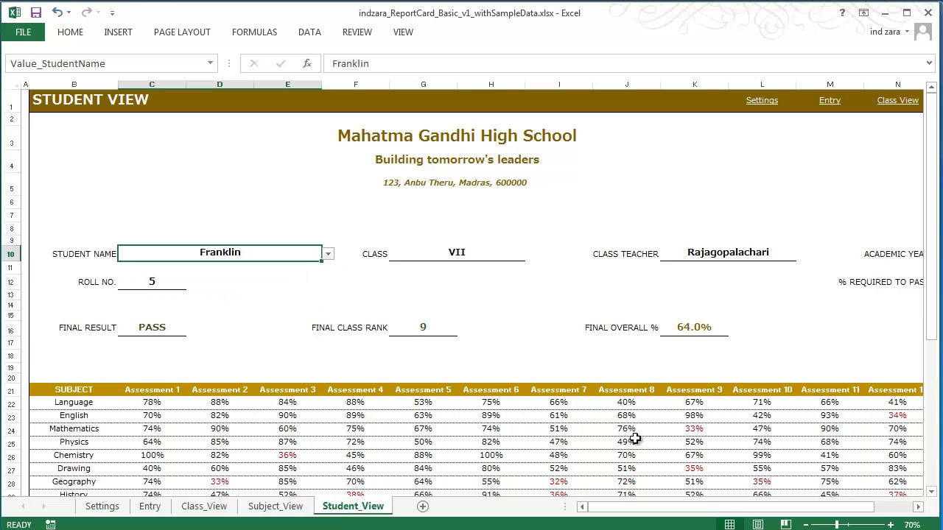
{"action": "scroll", "coordinate": [635, 439], "scroll_direction": "down", "scroll_amount": 1}
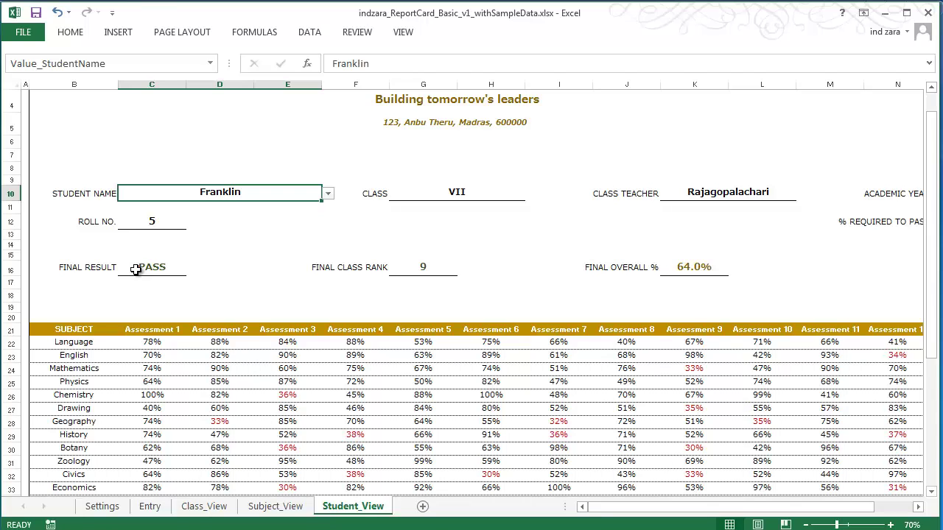
Check Franklin's final class rank and overall percentage on the report card.
{"action": "left_click", "coordinate": [427, 266]}
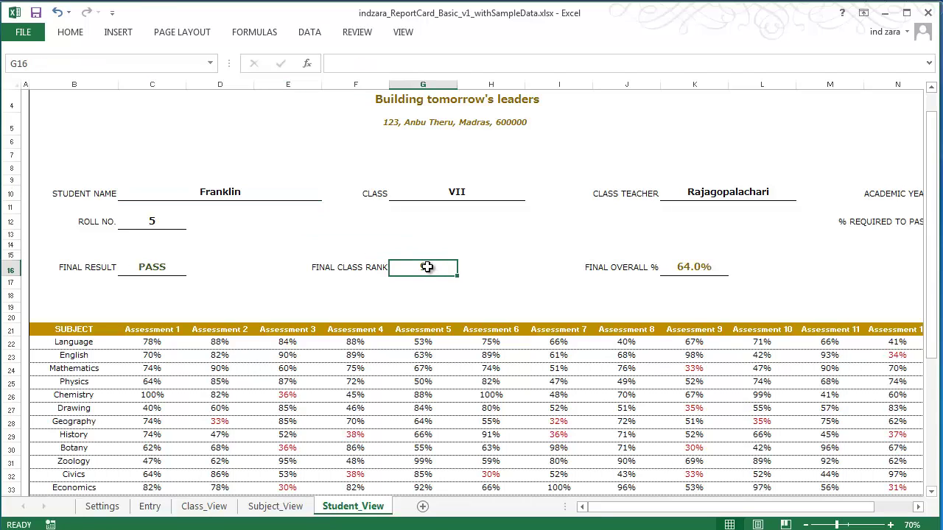
{"action": "left_click", "coordinate": [698, 266]}
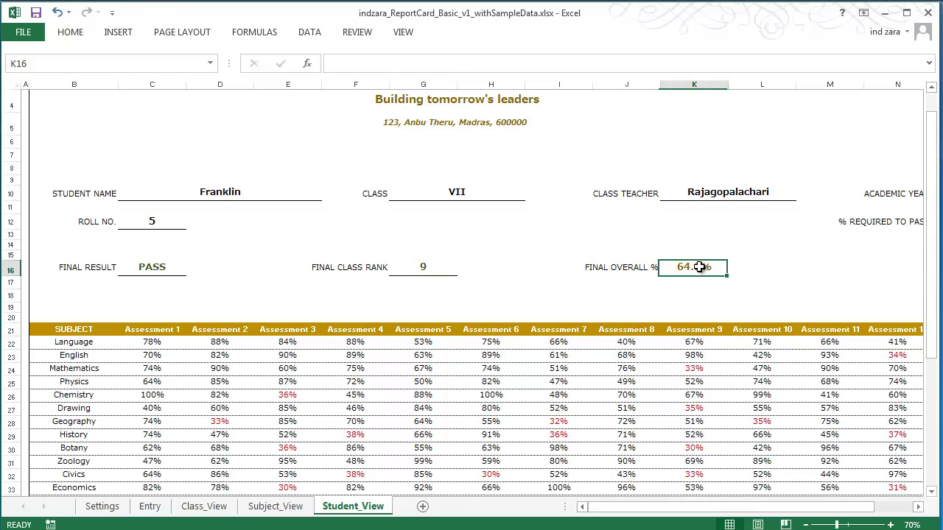
{"action": "scroll", "coordinate": [480, 232], "scroll_direction": "down", "scroll_amount": 1}
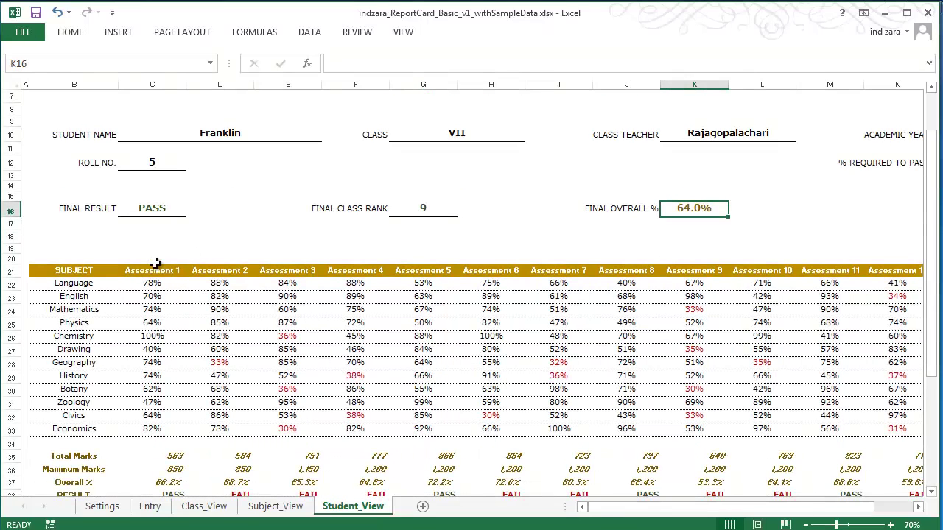
{"action": "left_click", "coordinate": [266, 136]}
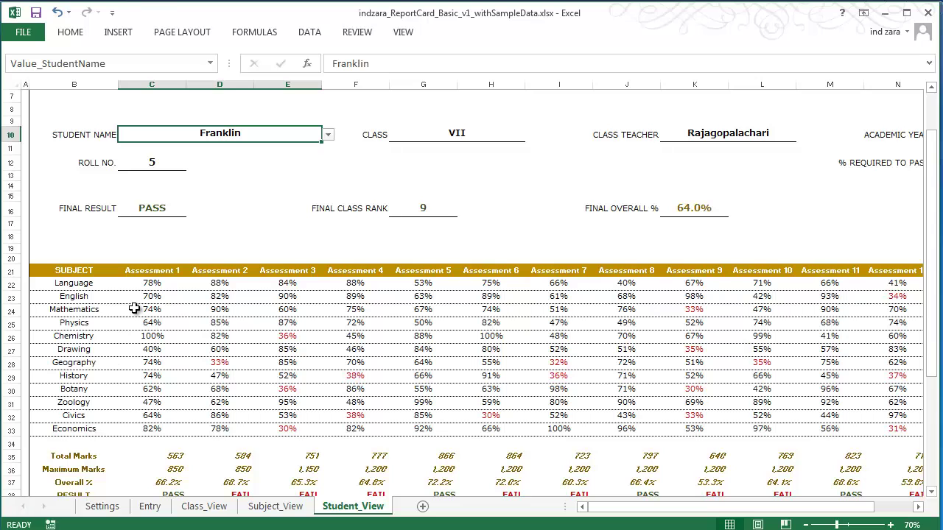
View the FINAL column, return left, zoom to 80% and show the Total Marks, Result and Class Rank rows.
{"action": "left_click", "coordinate": [917, 507]}
{"action": "left_click", "coordinate": [917, 507]}
{"action": "left_click", "coordinate": [918, 507]}
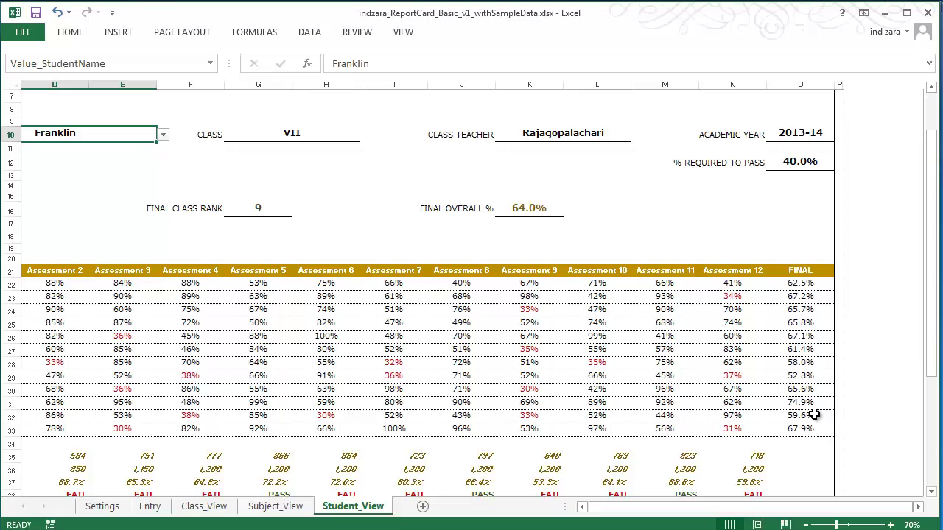
{"action": "left_click", "coordinate": [582, 507]}
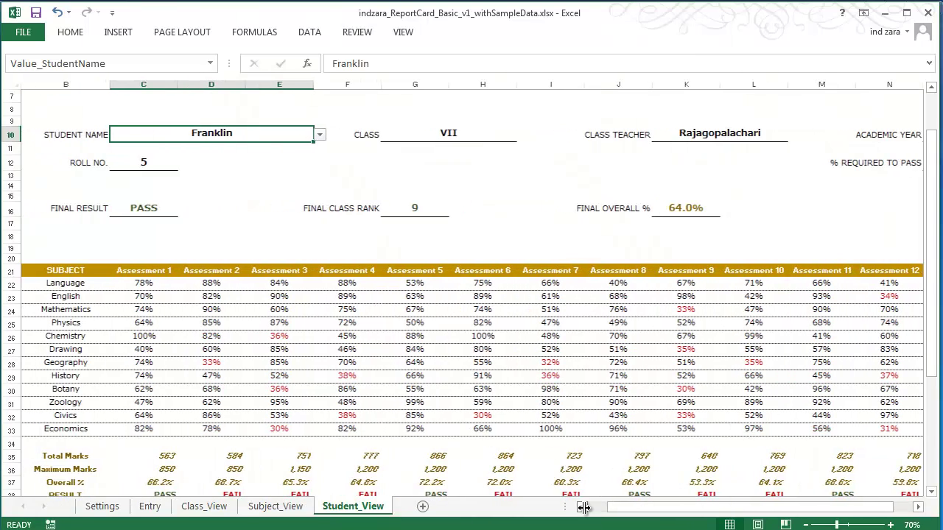
{"action": "scroll", "coordinate": [420, 423], "scroll_direction": "down", "scroll_amount": 1}
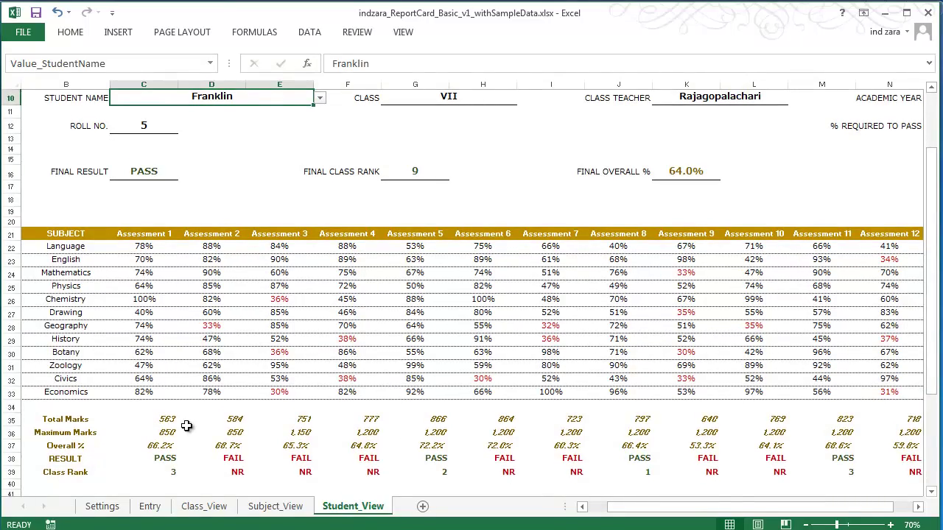
{"action": "left_click", "coordinate": [890, 524]}
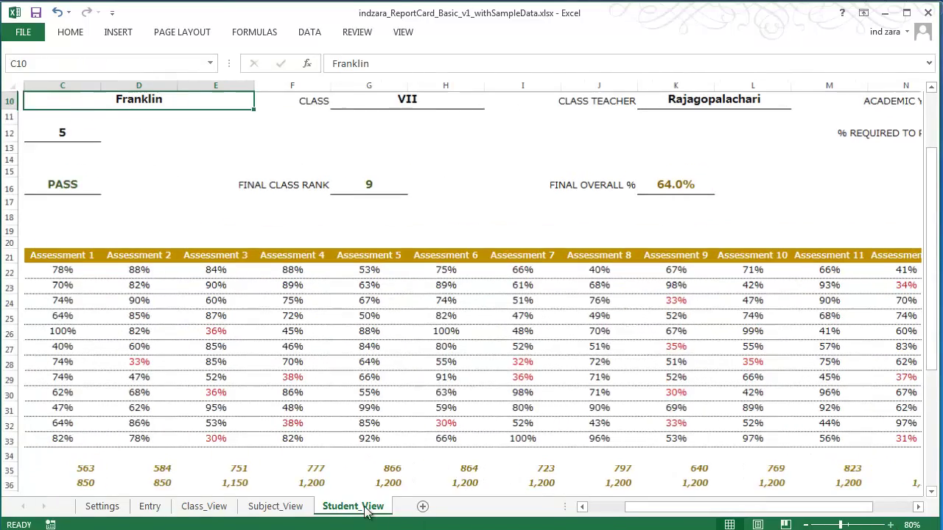
{"action": "scroll", "coordinate": [334, 417], "scroll_direction": "down", "scroll_amount": 1}
{"action": "left_click", "coordinate": [606, 507]}
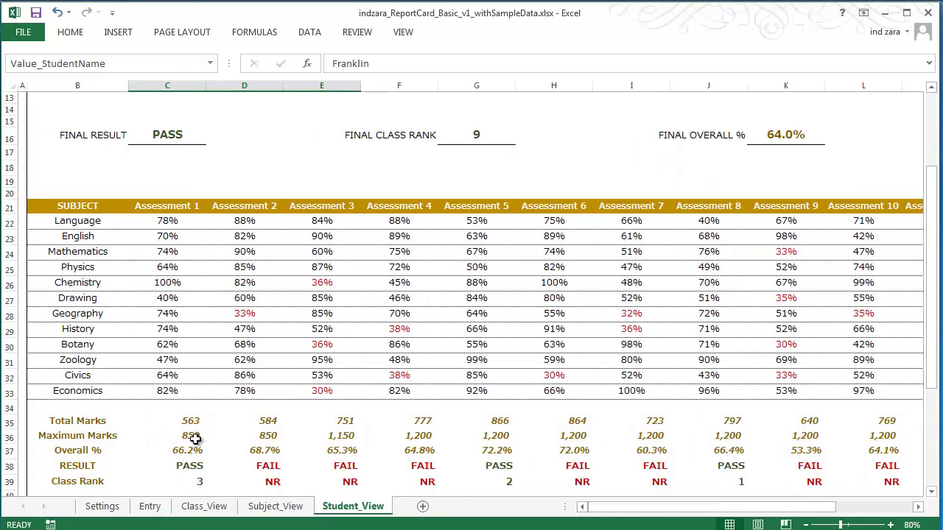
{"action": "left_click", "coordinate": [188, 436]}
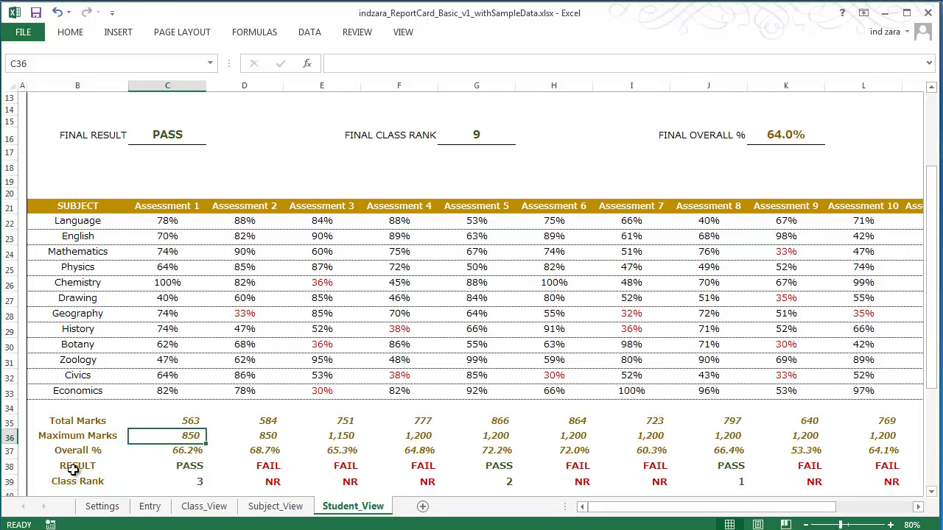
{"action": "left_click", "coordinate": [183, 469]}
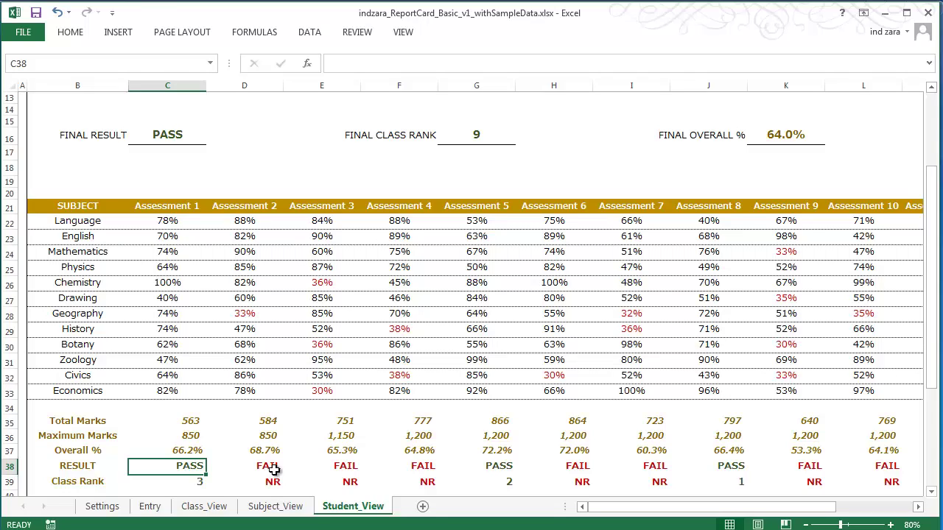
{"action": "left_click", "coordinate": [197, 482]}
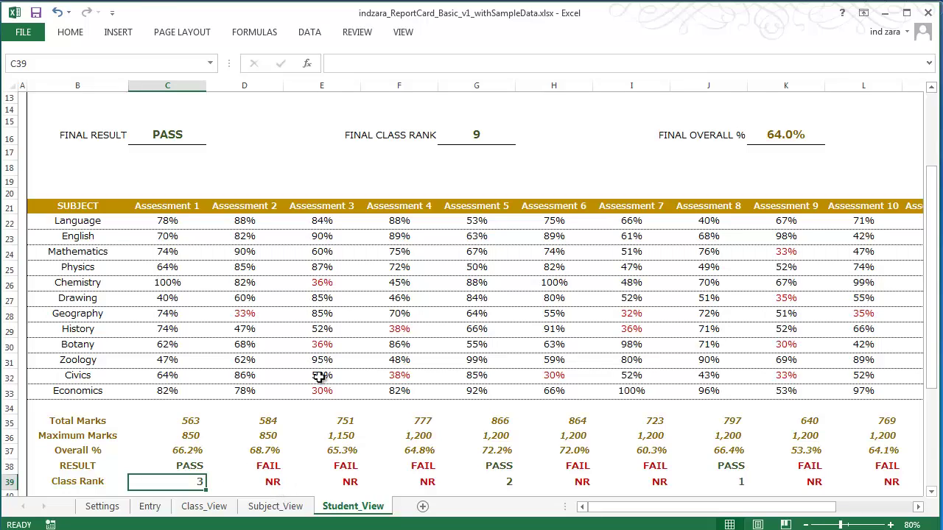
{"action": "left_click_drag", "start_coordinate": [769, 508], "coordinate": [850, 511]}
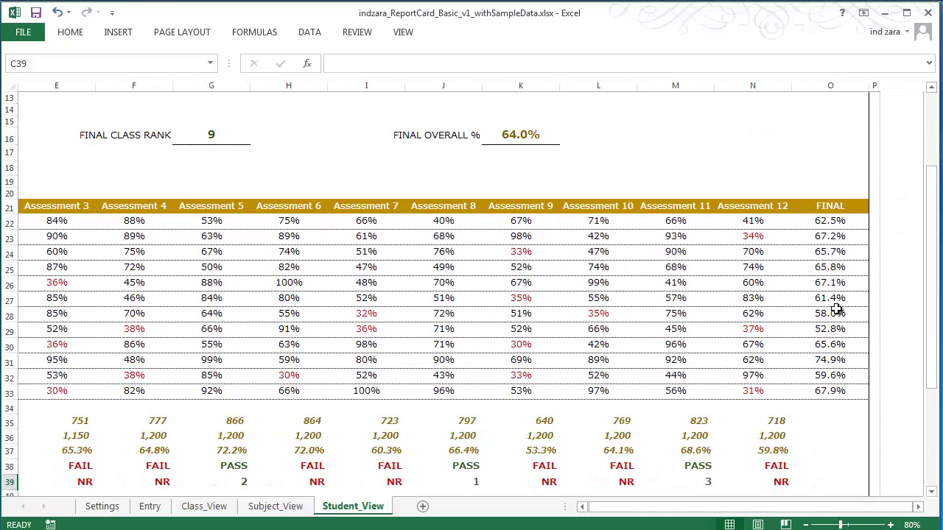
{"action": "left_click_drag", "start_coordinate": [652, 511], "coordinate": [542, 421]}
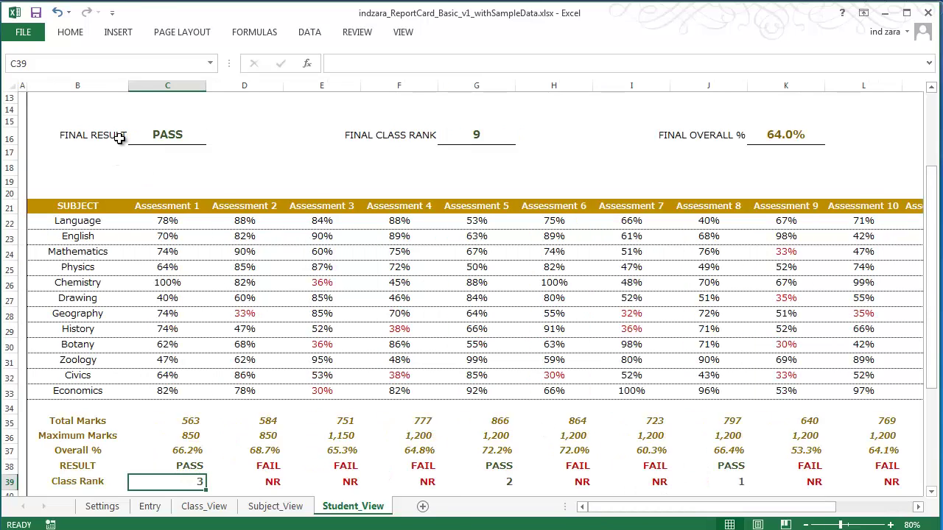
Review the calculation notes, signature lines and DATE, then return to the report card header at row 1.
{"action": "left_click", "coordinate": [165, 136]}
{"action": "scroll", "coordinate": [663, 364], "scroll_direction": "down", "scroll_amount": 4}
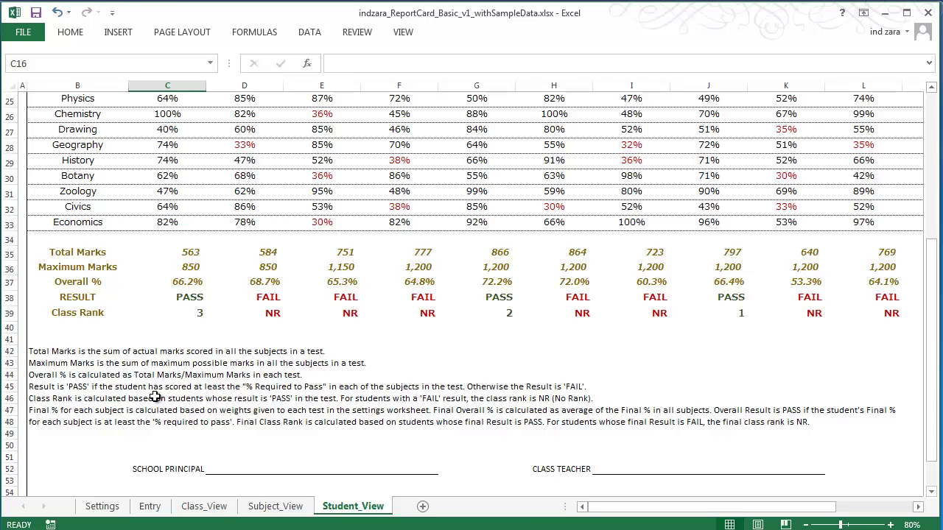
{"action": "scroll", "coordinate": [312, 457], "scroll_direction": "down", "scroll_amount": 1}
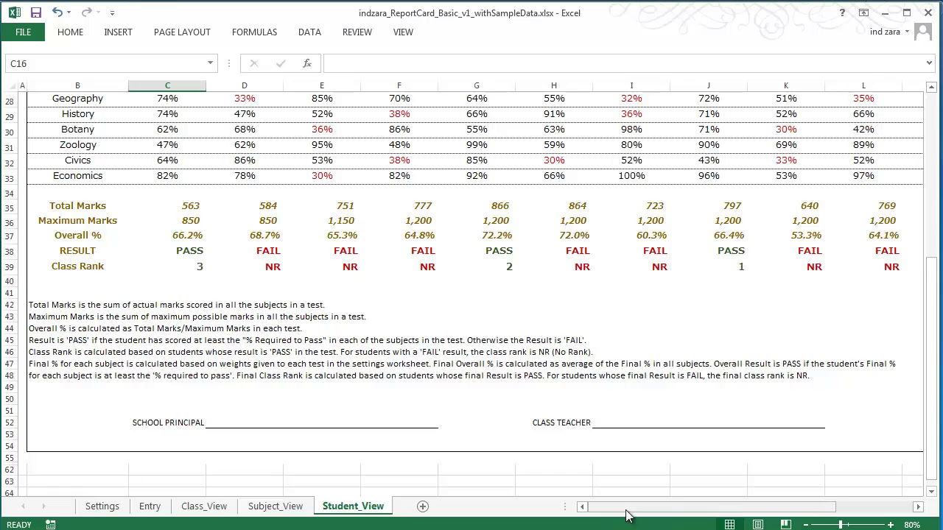
{"action": "left_click_drag", "start_coordinate": [625, 515], "coordinate": [685, 514]}
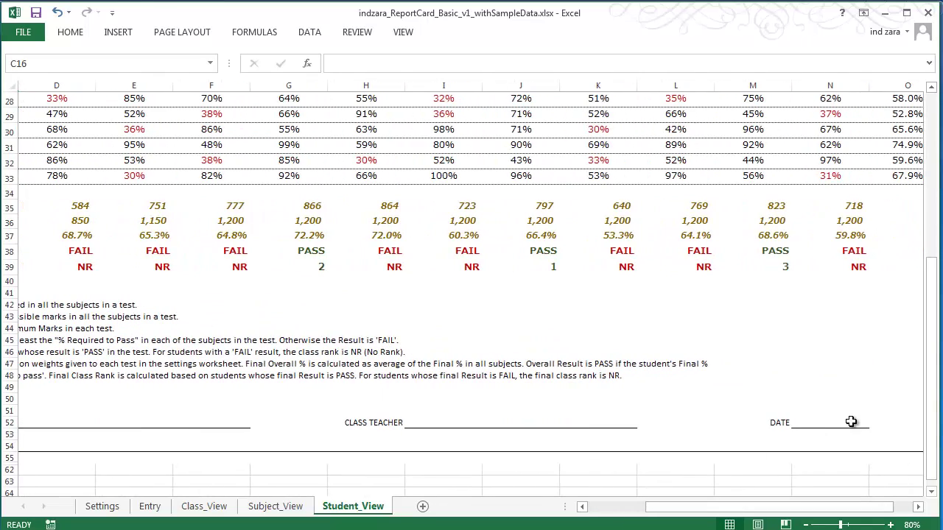
{"action": "left_click", "coordinate": [635, 509]}
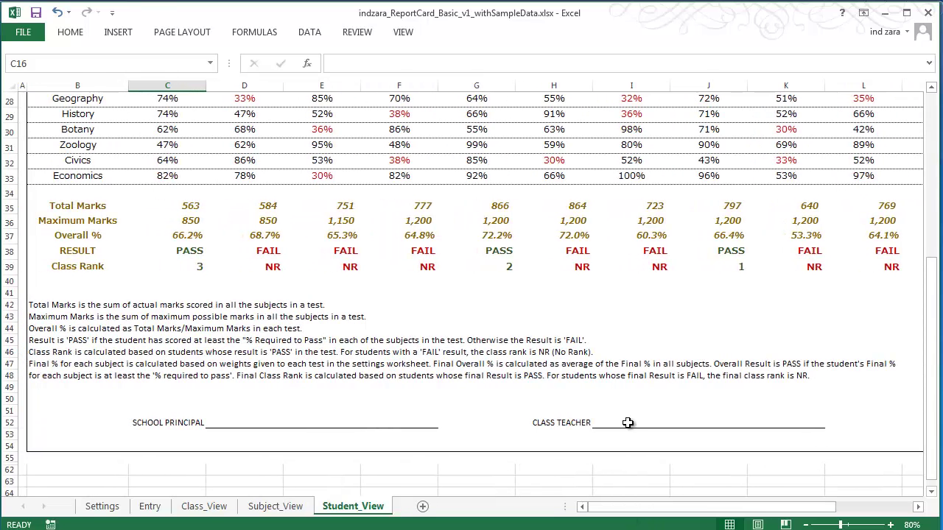
{"action": "scroll", "coordinate": [628, 423], "scroll_direction": "up", "scroll_amount": 1}
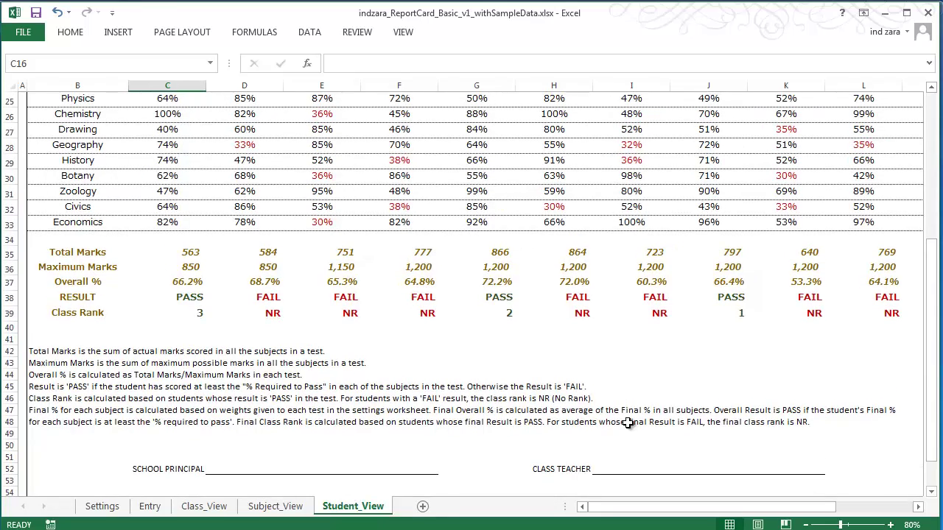
{"action": "scroll", "coordinate": [628, 422], "scroll_direction": "up", "scroll_amount": 8}
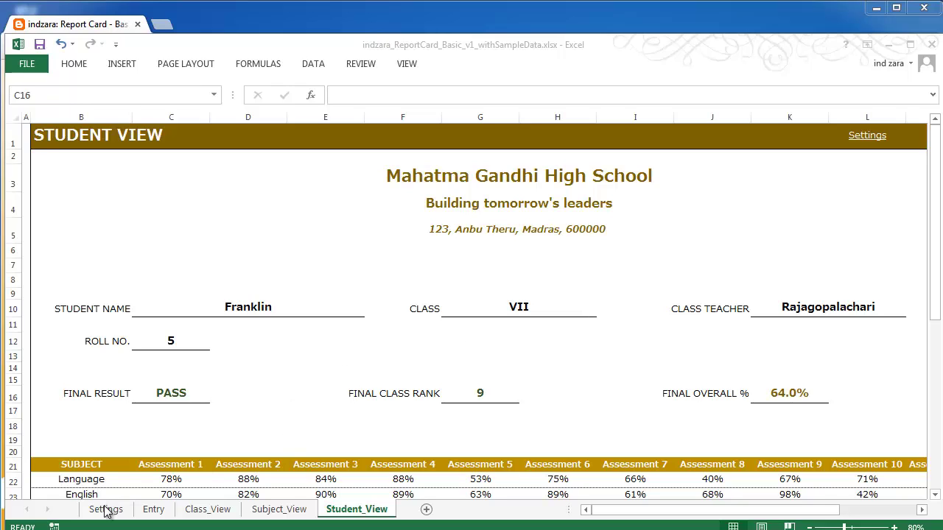
Minimise the Excel workbook and bring the indzara Report Card blog page to the front.
{"action": "left_click", "coordinate": [332, 512]}
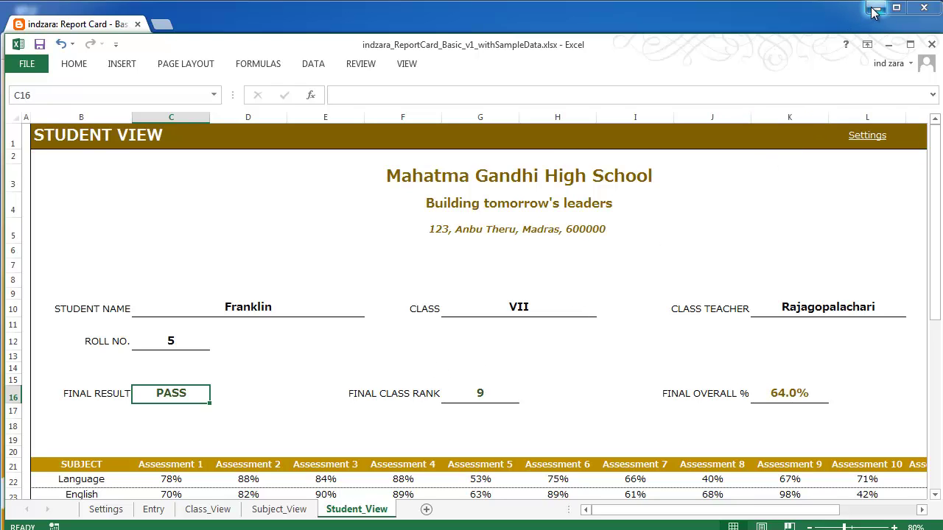
{"action": "left_click", "coordinate": [79, 22]}
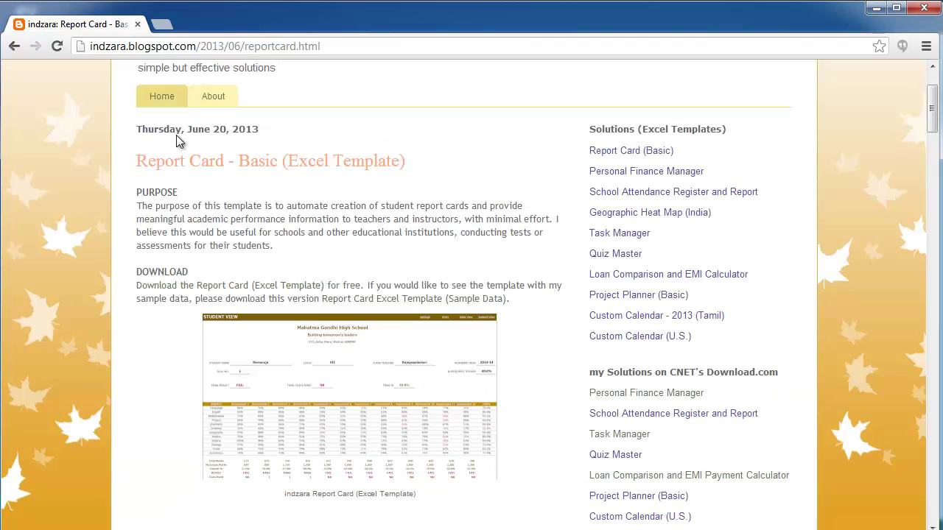
Download and open the free blank template indzara_ReportCard_Basic_v1.xlsx from the blog post.
{"action": "scroll", "coordinate": [156, 182], "scroll_direction": "up", "scroll_amount": 1}
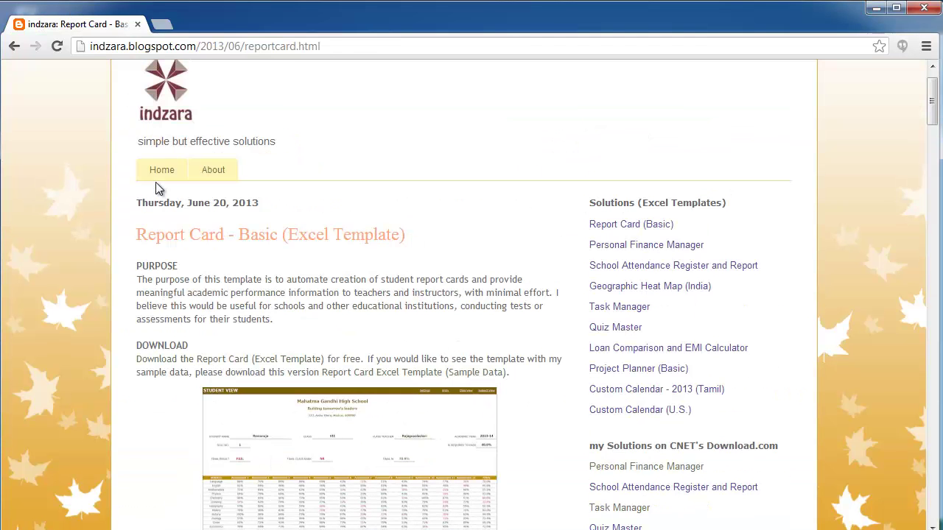
{"action": "left_click", "coordinate": [243, 361]}
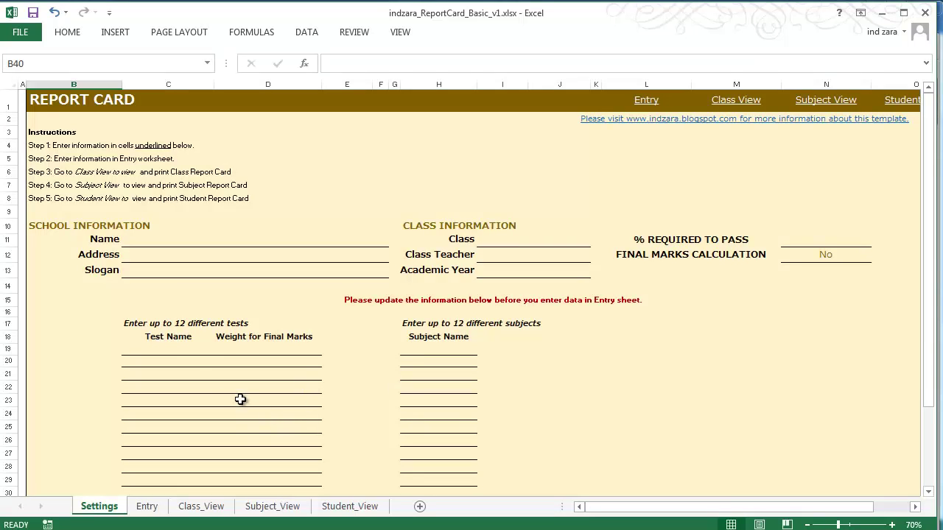
{"action": "left_click", "coordinate": [147, 508]}
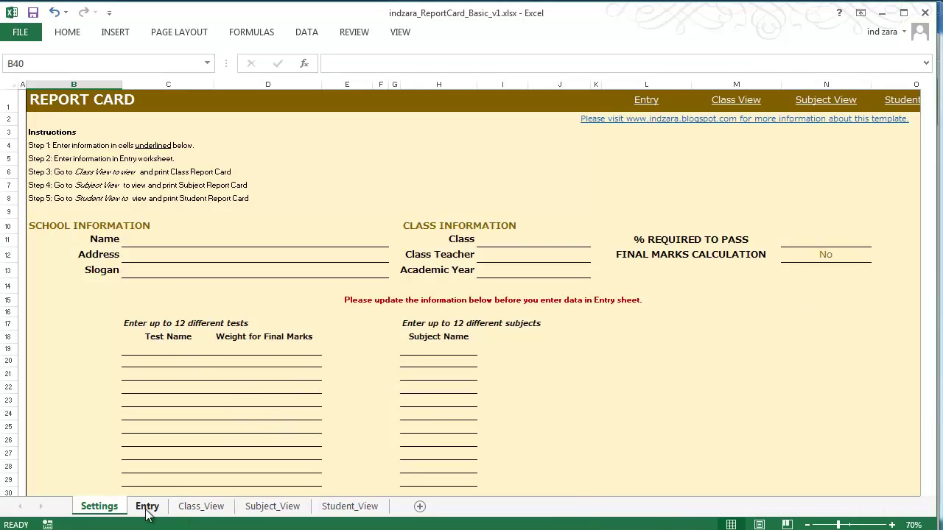
{"action": "left_click", "coordinate": [190, 507]}
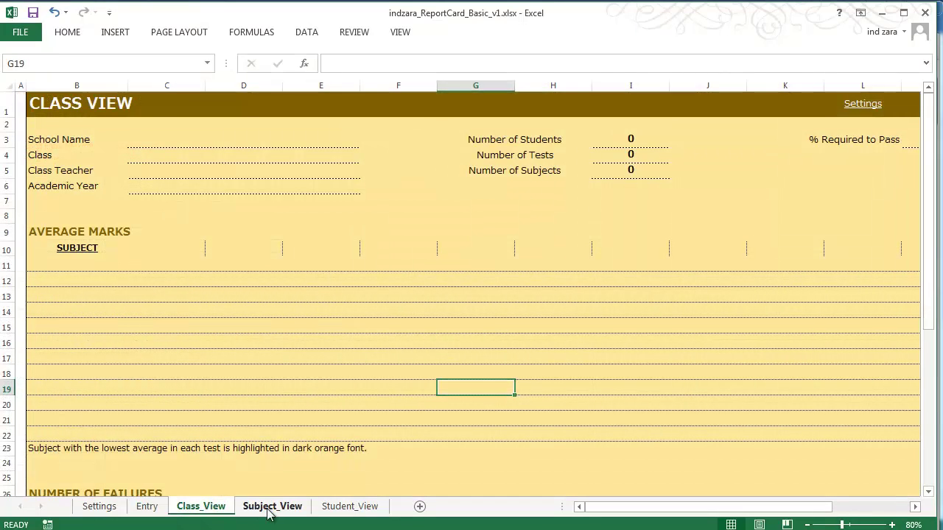
{"action": "left_click", "coordinate": [270, 509]}
{"action": "left_click", "coordinate": [354, 508]}
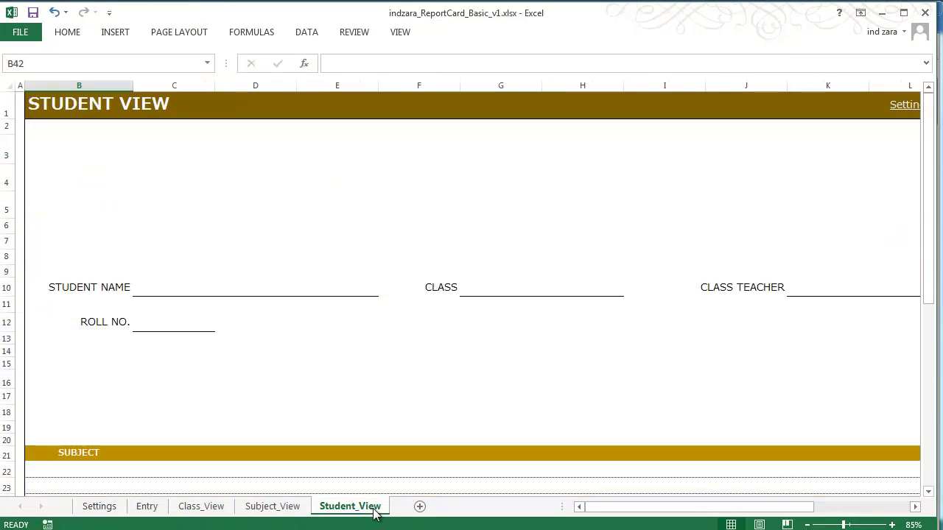
{"action": "left_click", "coordinate": [99, 507]}
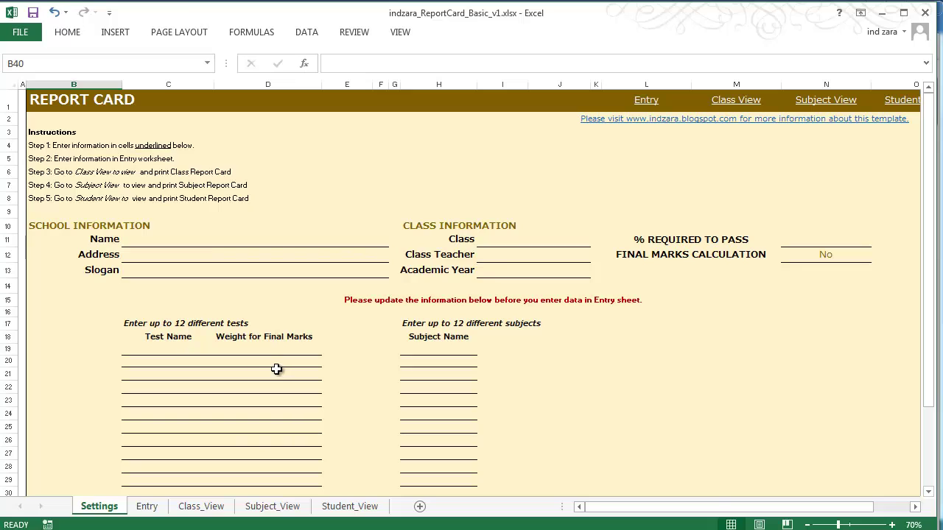
{"action": "left_click", "coordinate": [151, 507]}
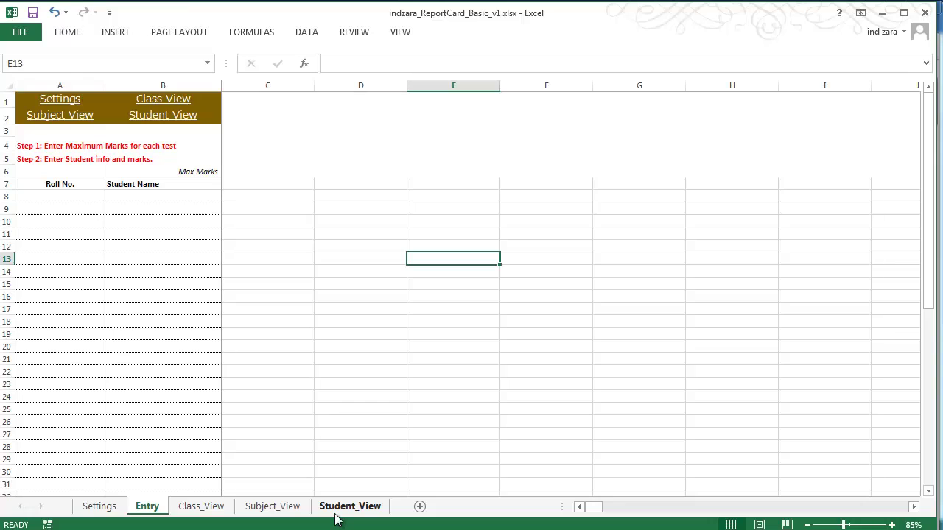
{"action": "key", "text": "ctrl+Page_Up"}
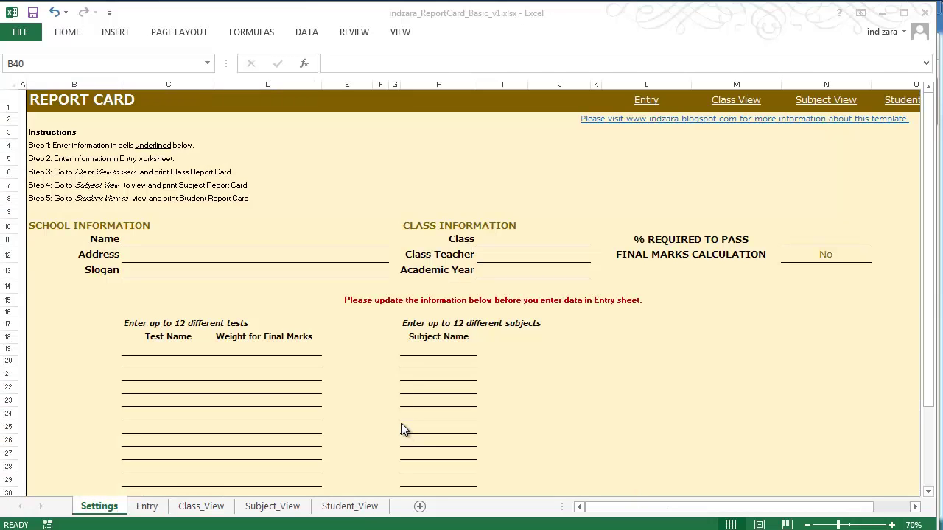